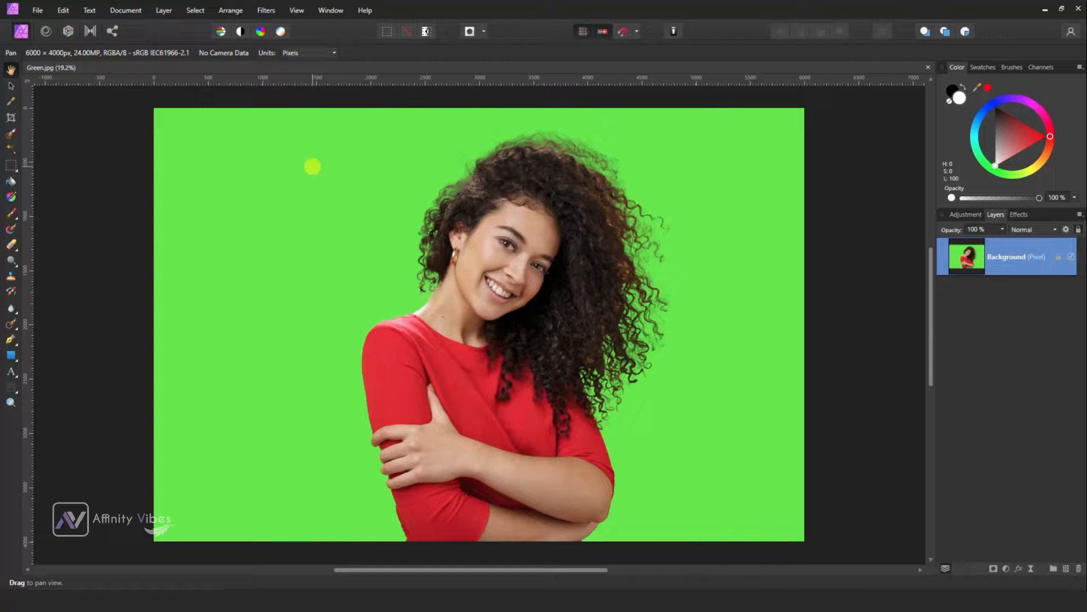
- Select the green background by sampled color at 15% tolerance and delete it from the Background layer
click(198, 9)
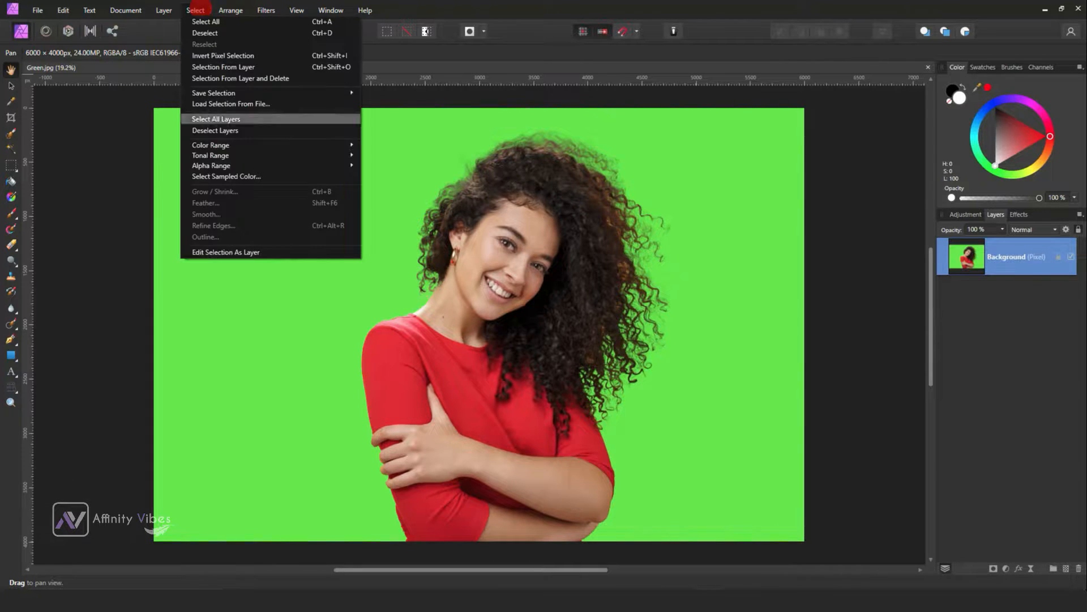
click(245, 175)
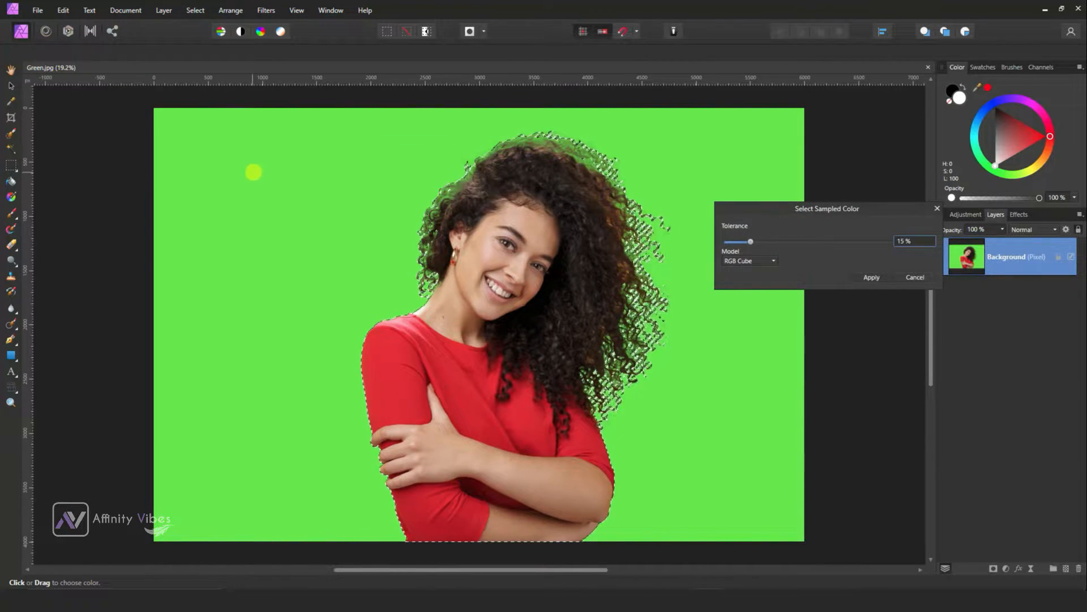
click(314, 175)
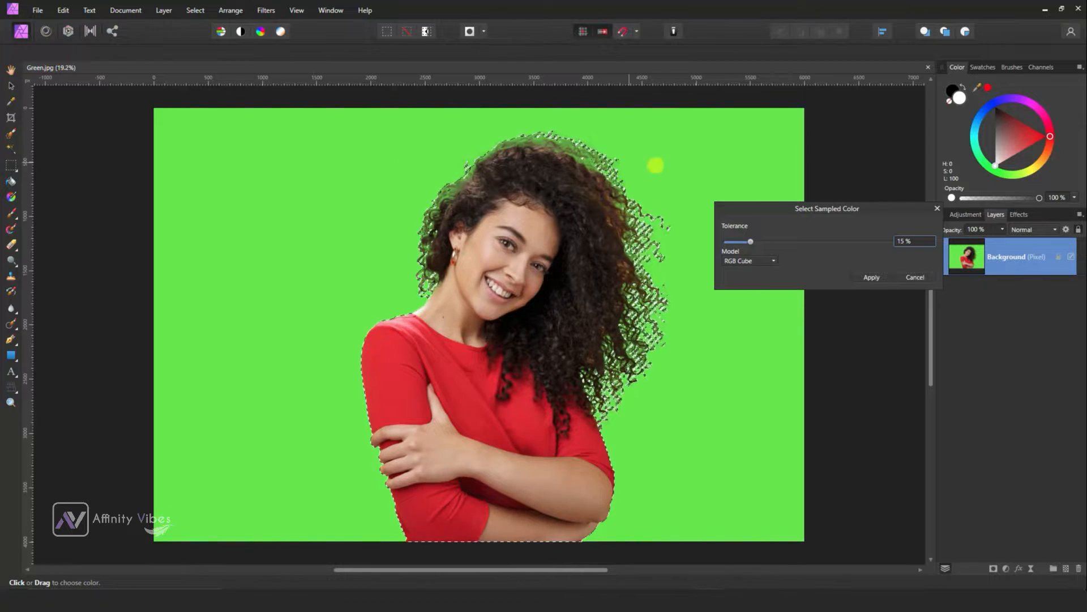
click(865, 279)
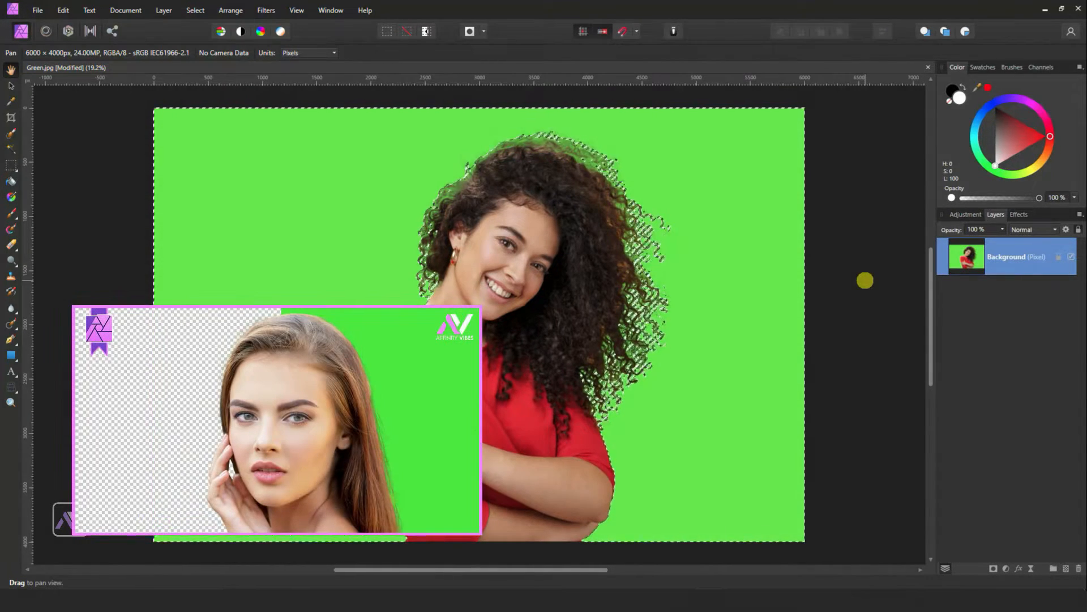
key(Delete)
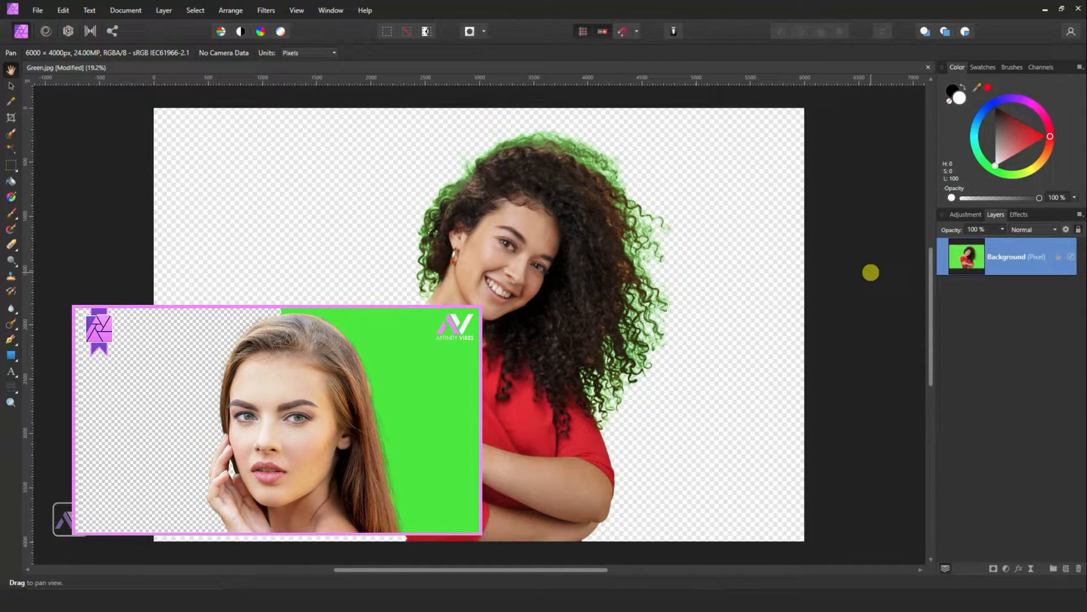
- Repeat the sampled-color selection and deletion twice on the green fringe around the hair, ending with nothing selected
click(195, 11)
click(202, 176)
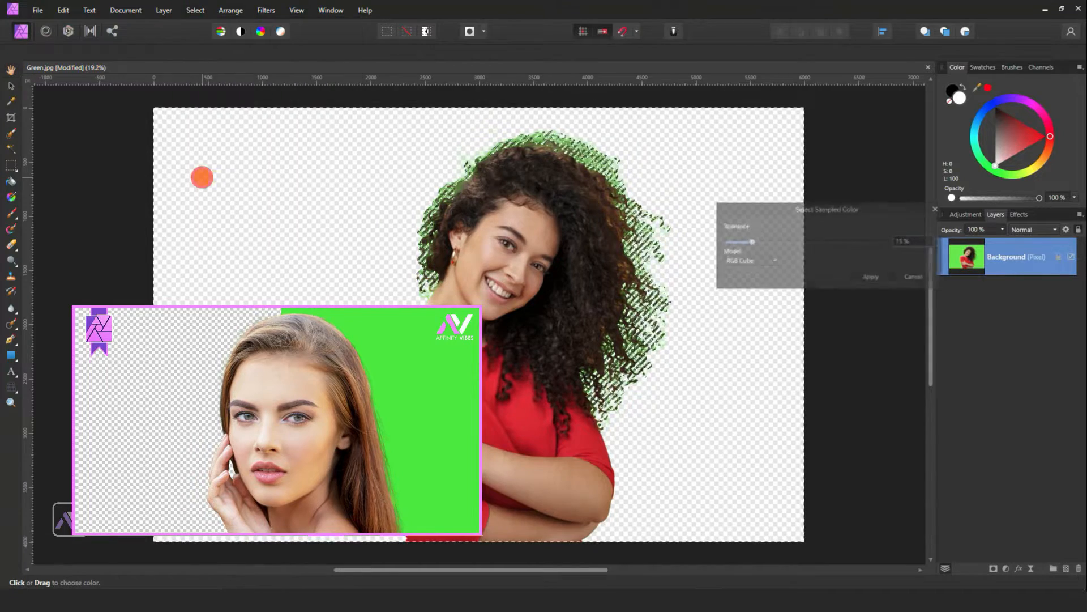
click(869, 275)
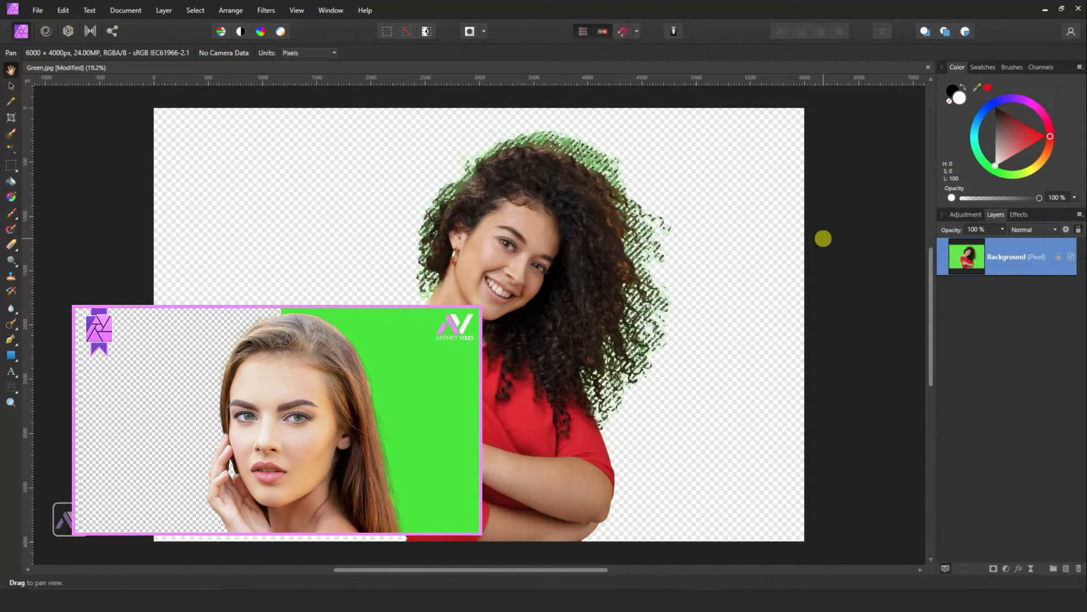
click(195, 10)
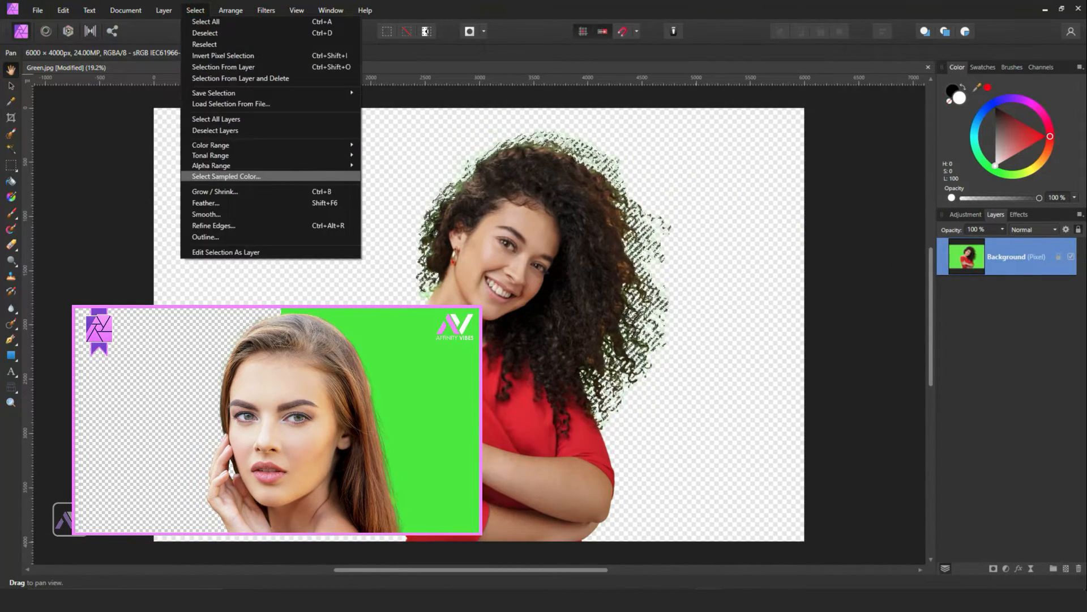
click(201, 175)
click(877, 276)
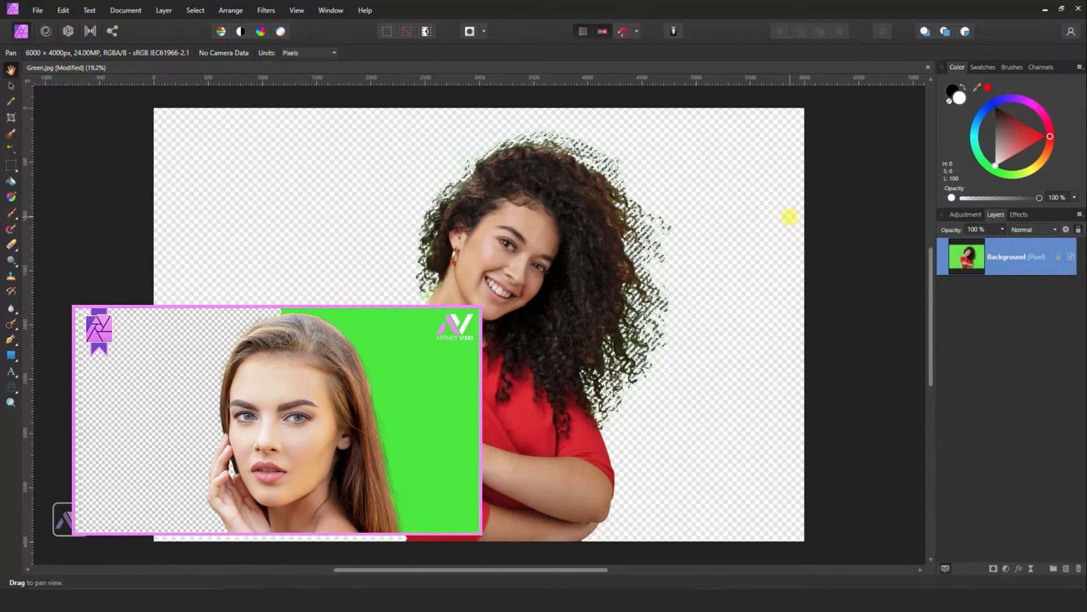
key(ctrl+d)
- Add a white fill layer and place it beneath the Background layer
click(164, 11)
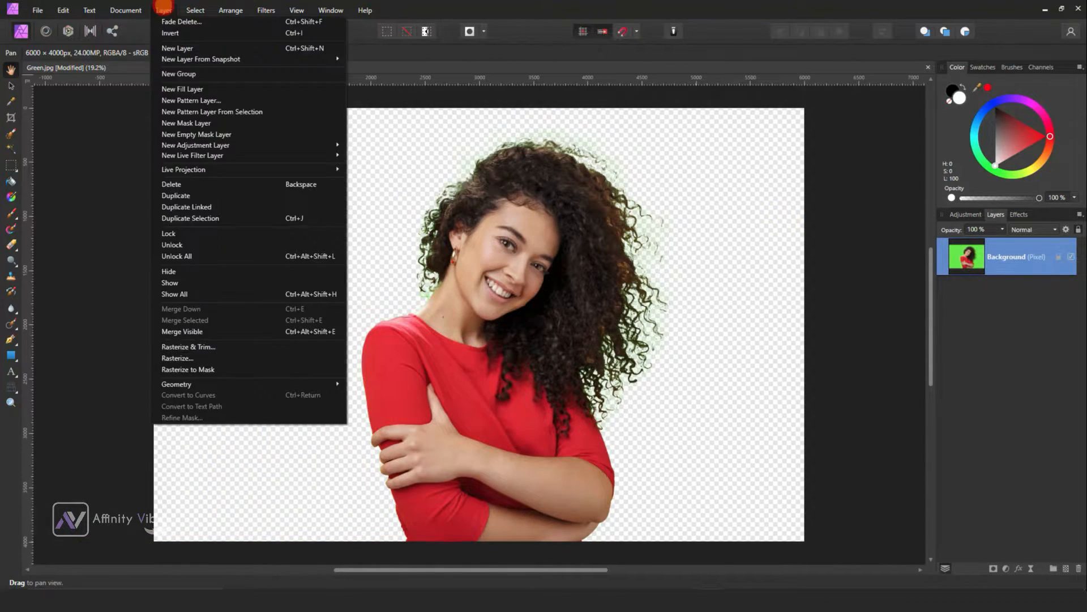
click(187, 85)
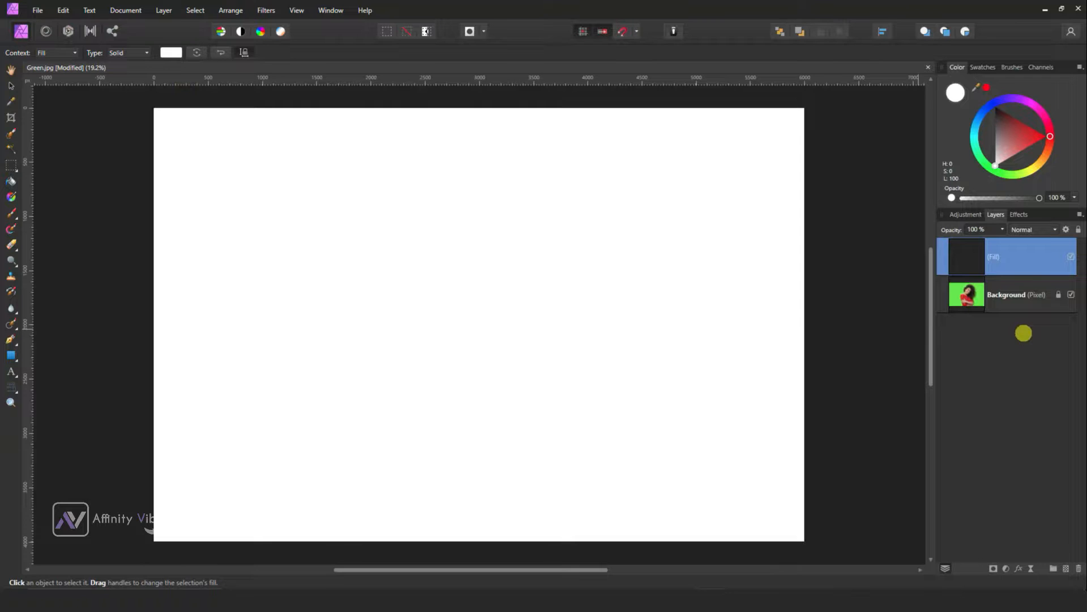
key(ctrl+[)
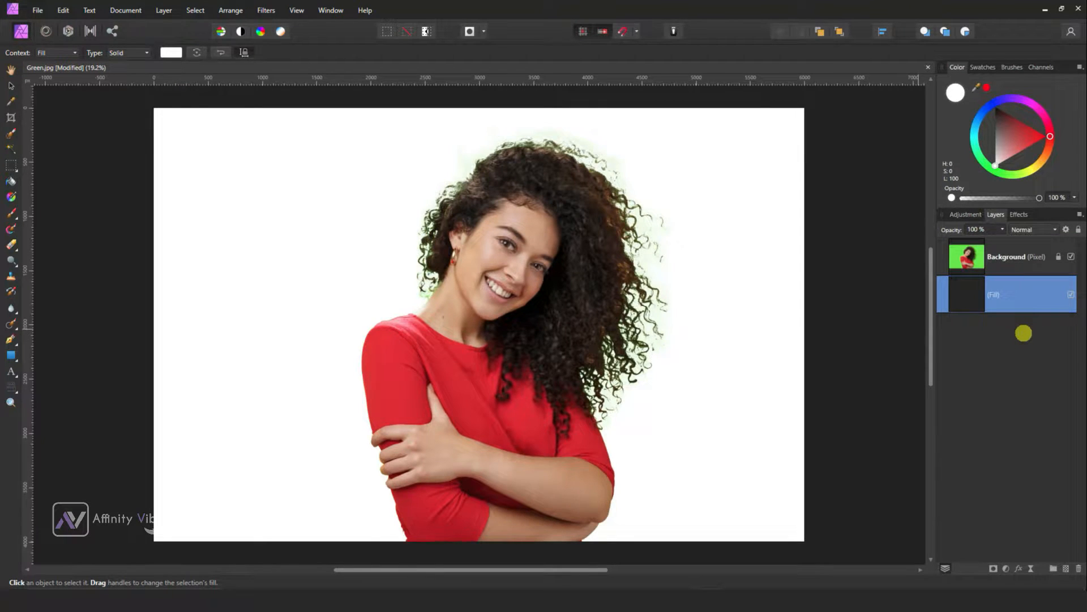
- Add an HSL adjustment layer directly above the Background layer, with its settings clear of the portrait
key(ctrl+plus)
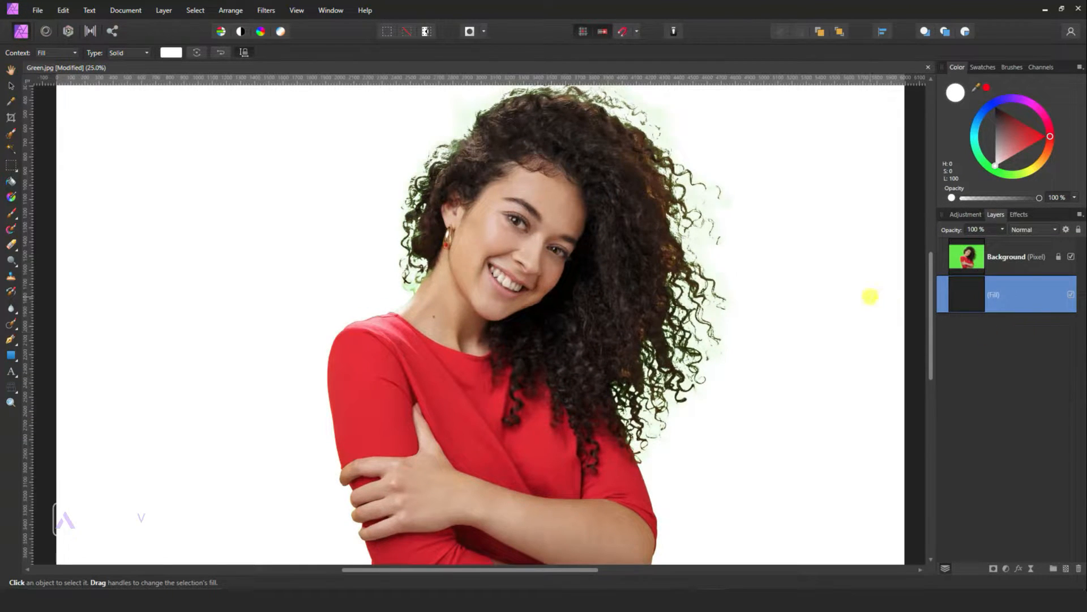
scroll(826, 286, up, 1)
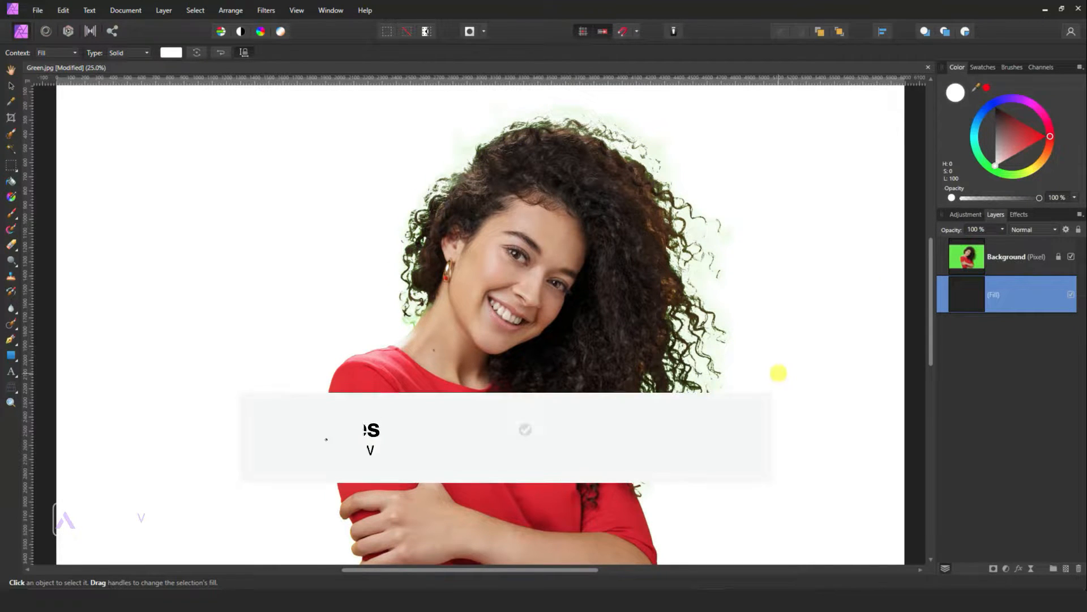
click(11, 69)
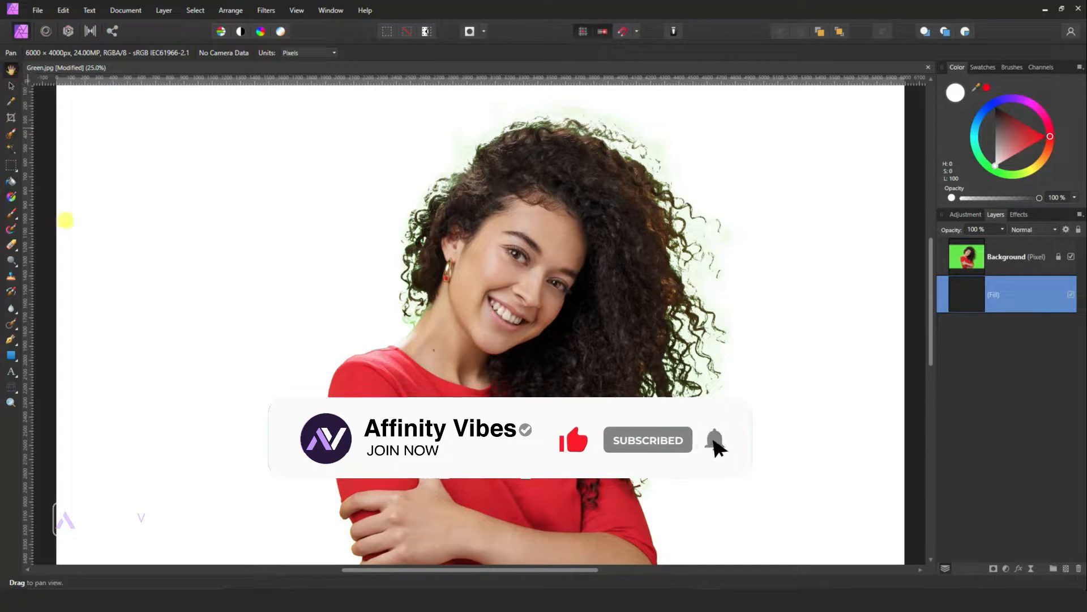
drag(455, 572, 478, 566)
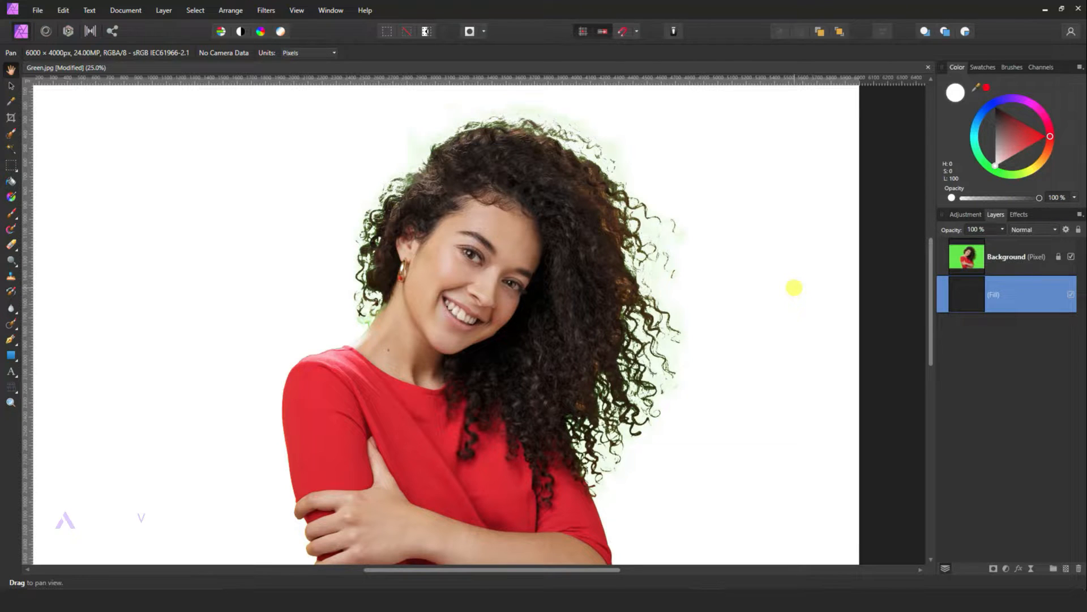
click(1017, 257)
click(1006, 567)
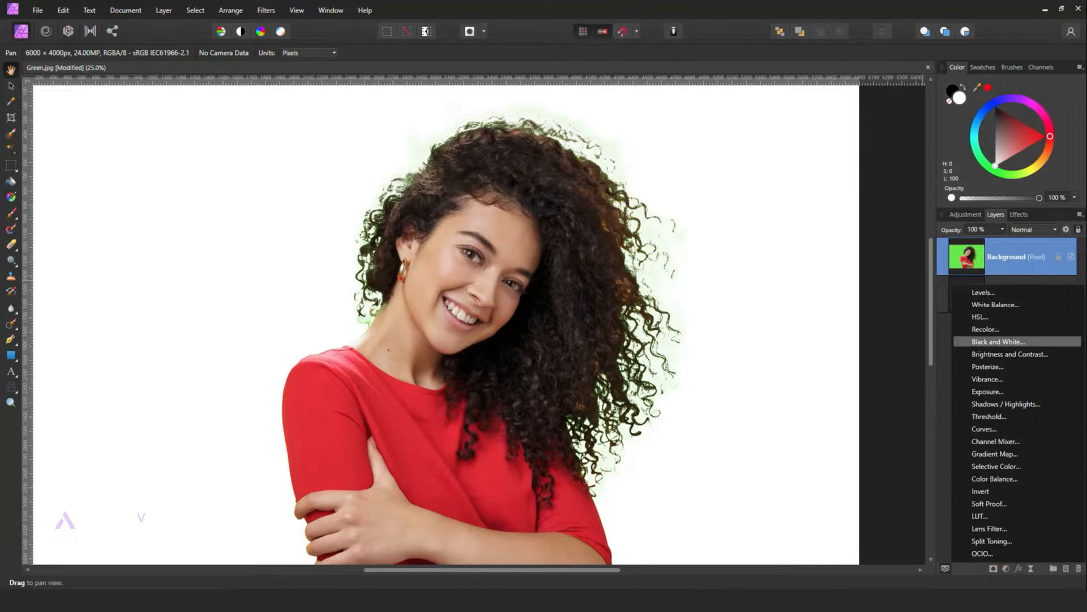
click(980, 317)
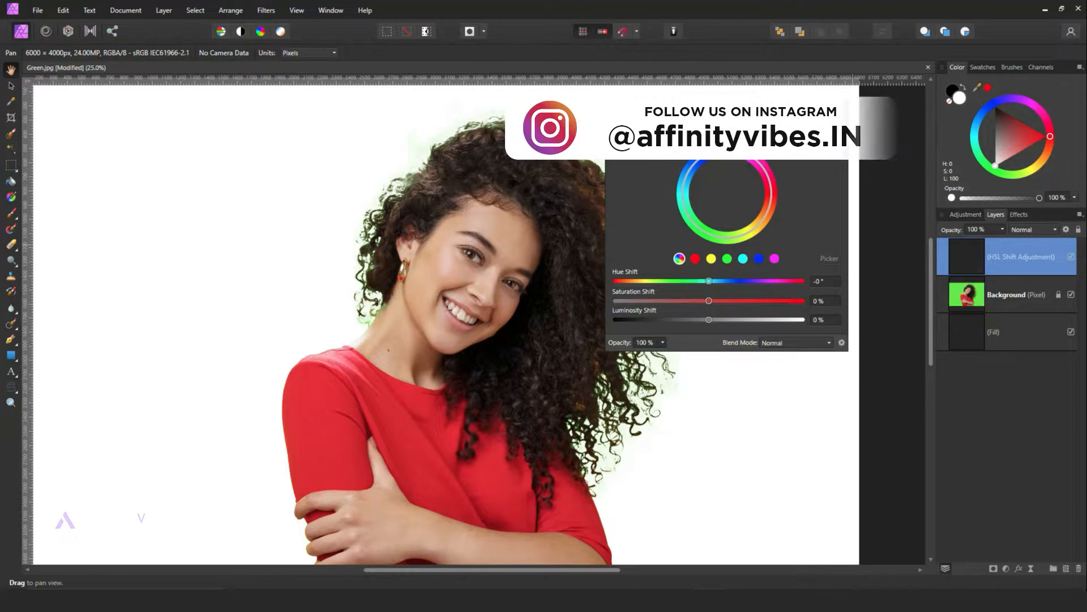
drag(673, 106, 640, 139)
drag(468, 568, 535, 568)
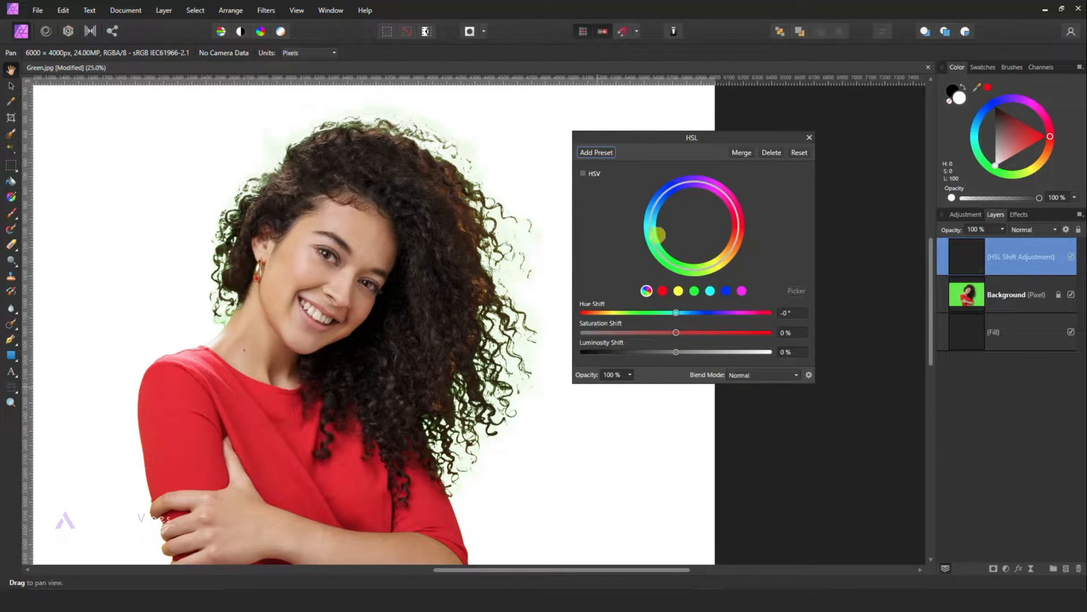
drag(654, 136, 625, 128)
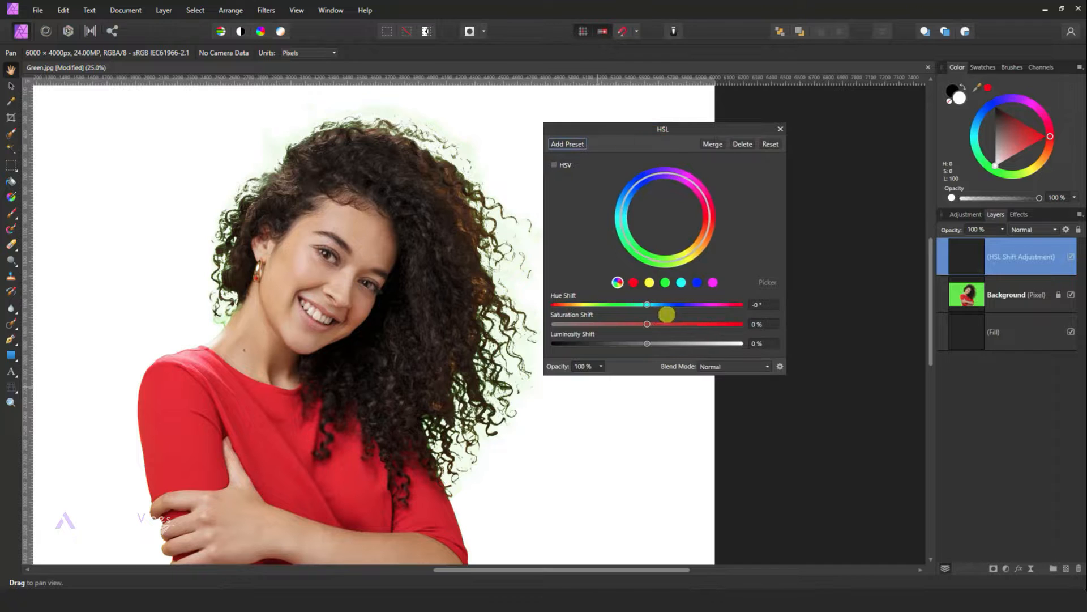
- Set the saturation shift of the greens to -100% in the HSL adjustment
click(665, 282)
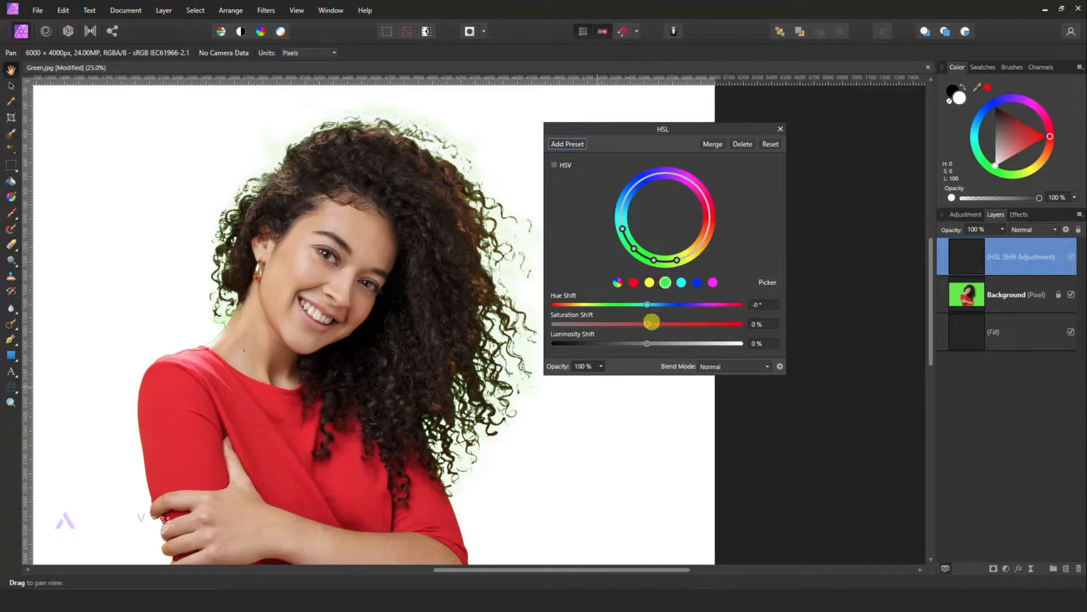
drag(647, 324, 539, 323)
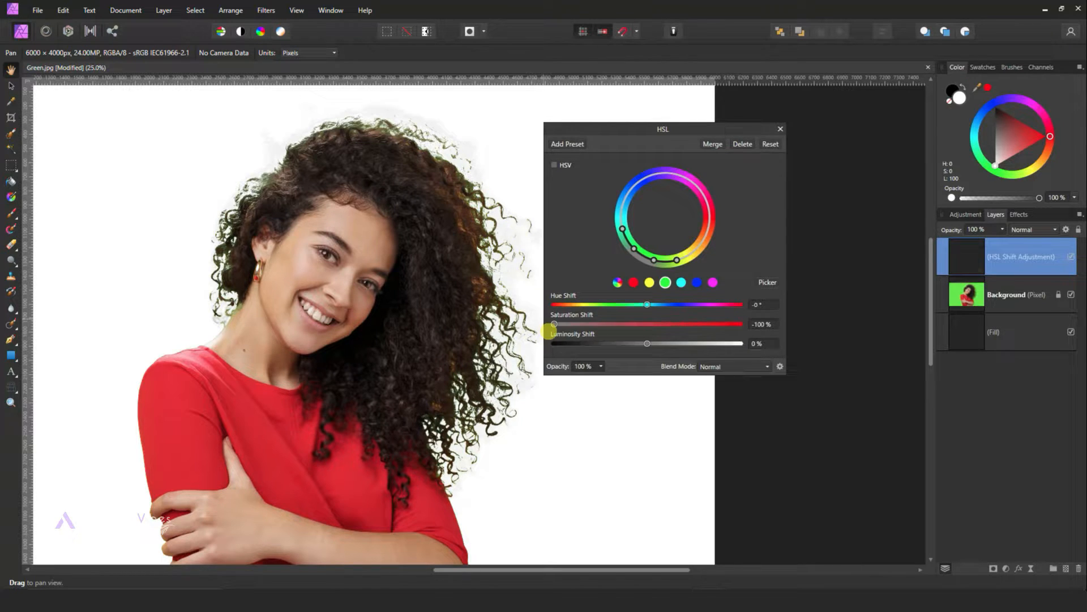
click(778, 128)
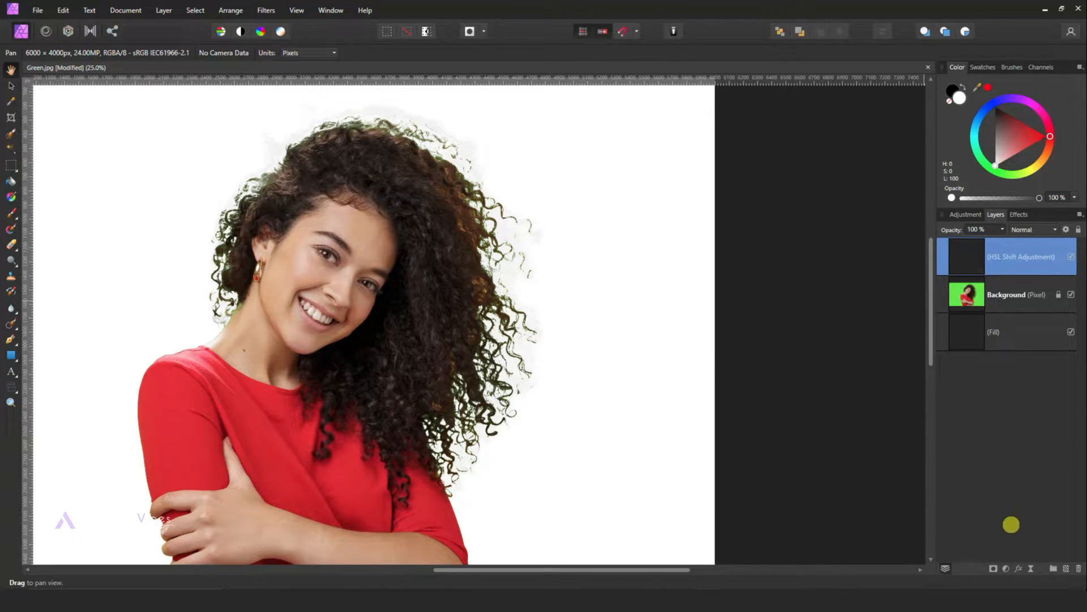
- Add a second HSL adjustment layer above the first one
click(1007, 568)
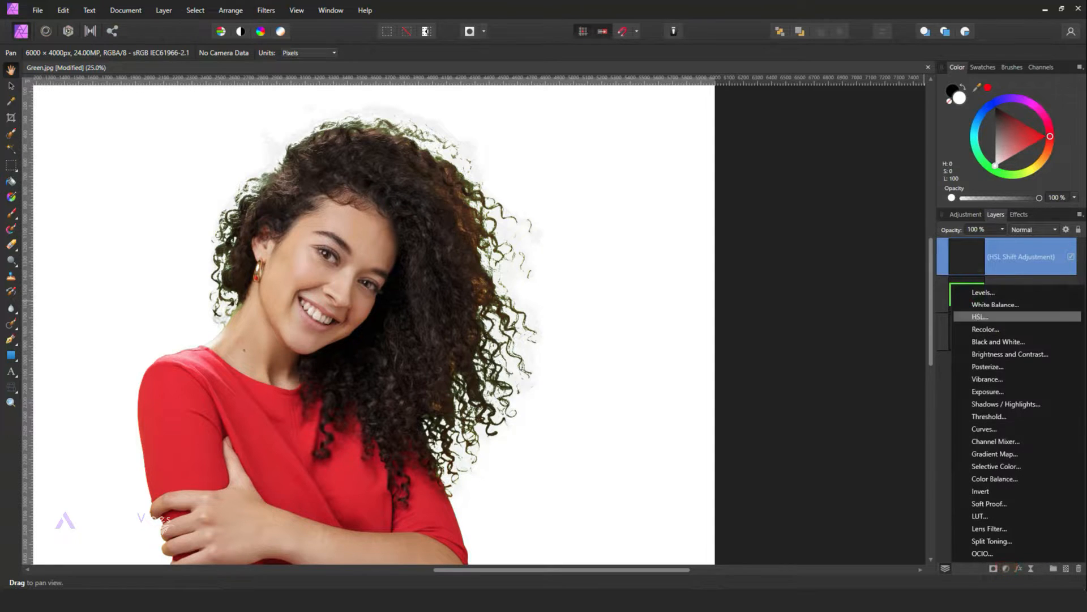
click(1002, 318)
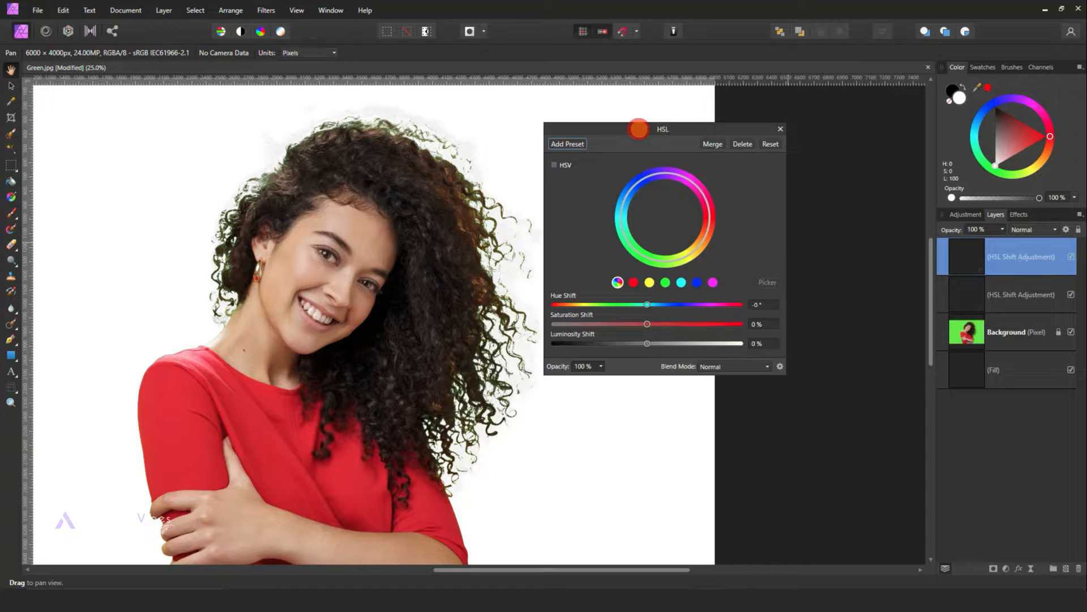
drag(639, 130, 647, 128)
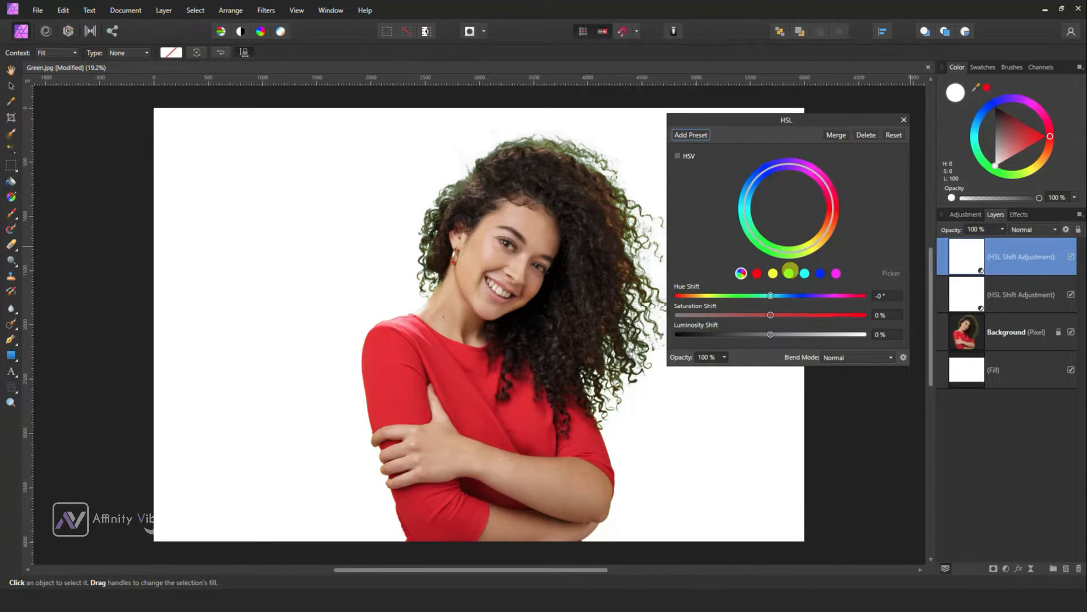
- In the second HSL adjustment, retarget the green range to the fringe sampled at the top of the hair and shift its hue to 67.4°
click(789, 272)
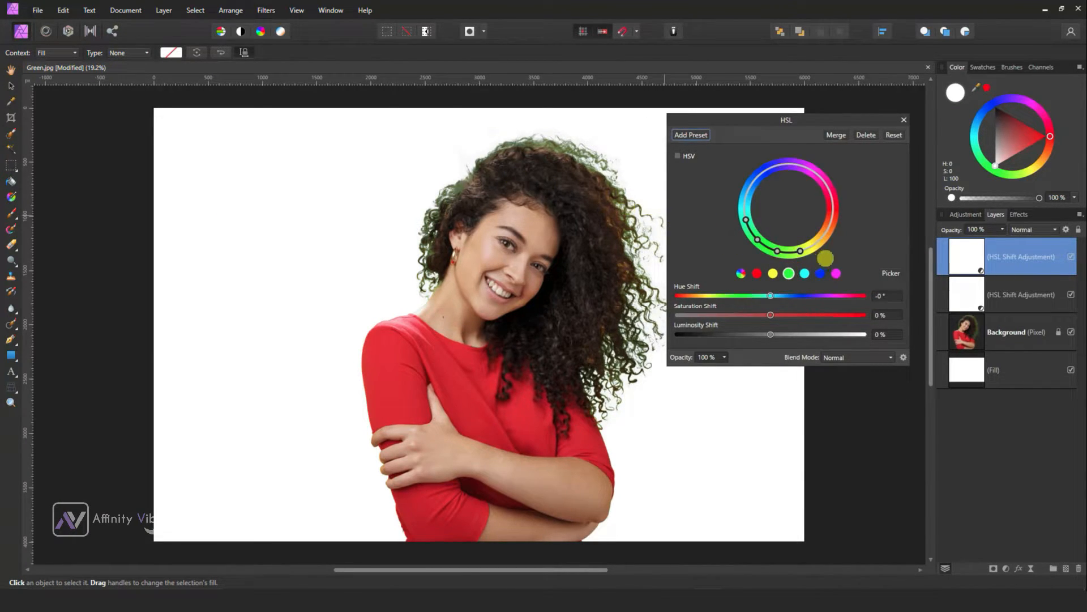
click(890, 273)
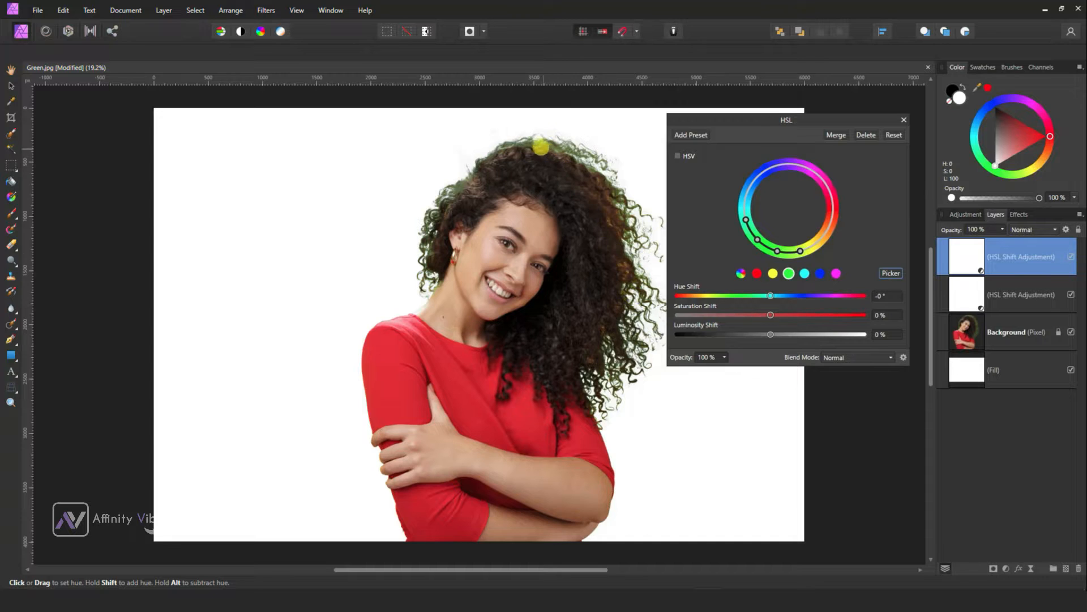
click(538, 144)
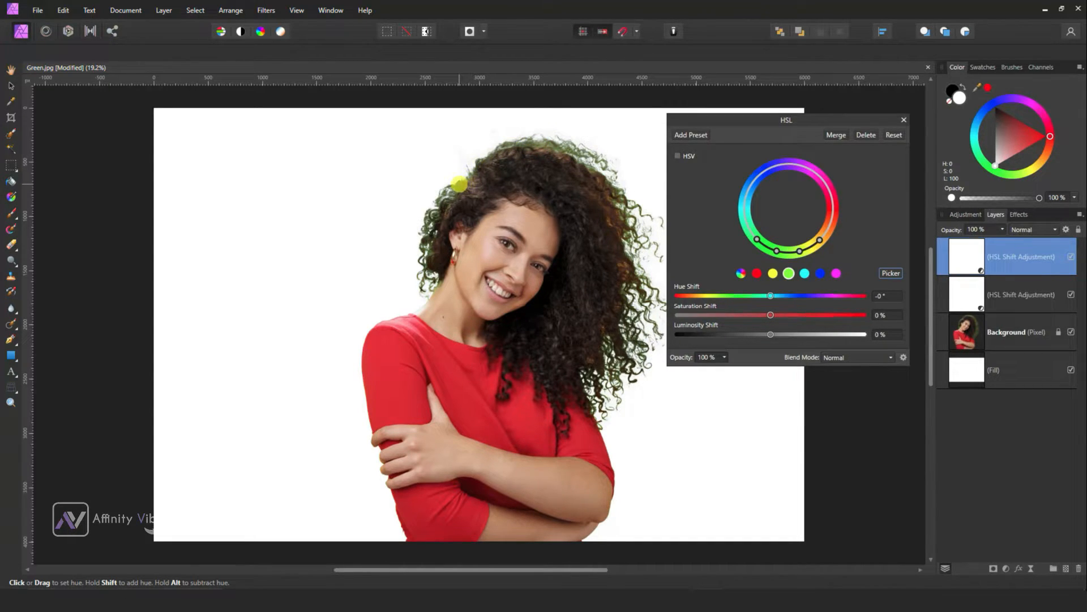
click(458, 183)
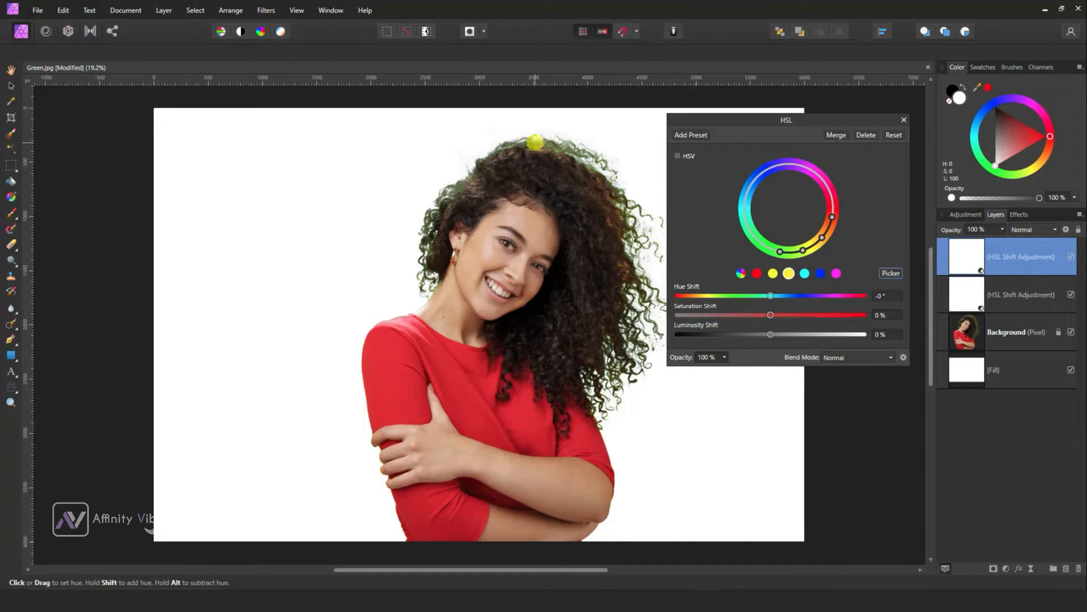
click(535, 143)
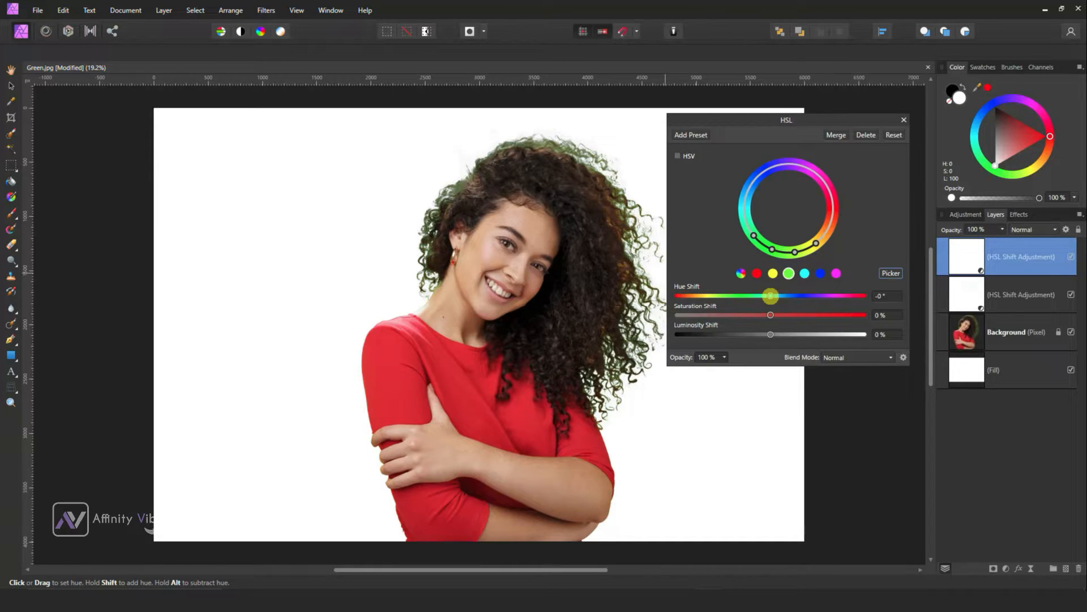
drag(771, 295, 773, 295)
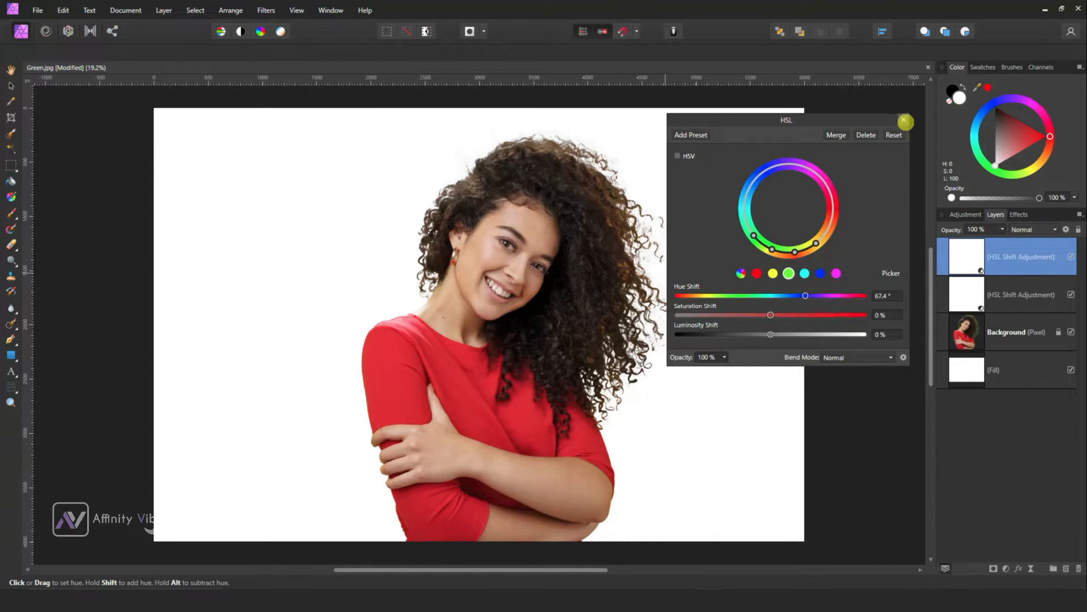
click(903, 119)
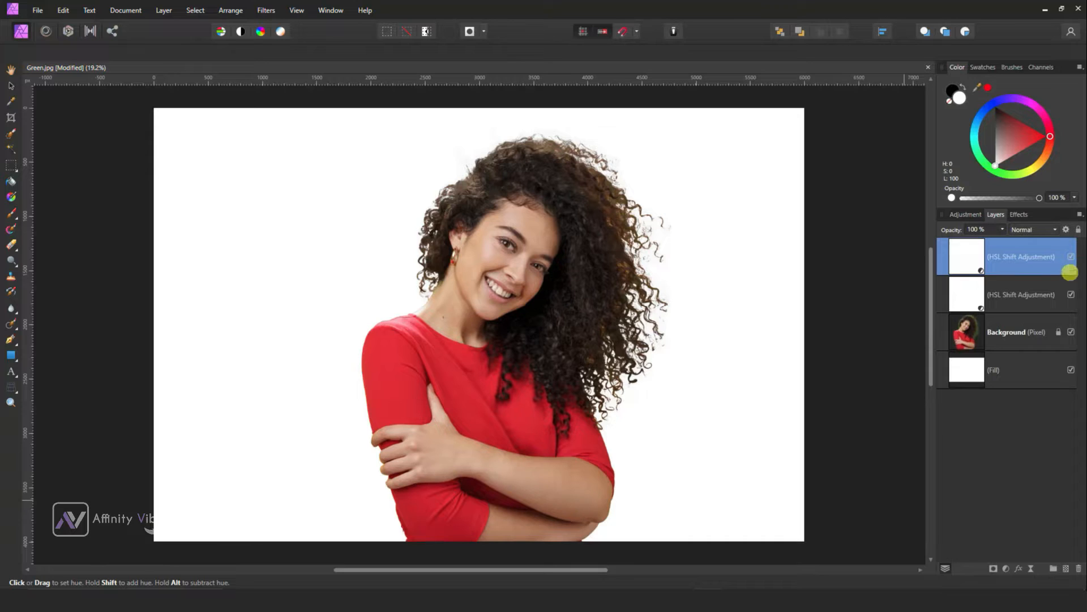
- Compare the image with and without the second HSL adjustment and inspect the cutout edges at 75% zoom
click(1071, 256)
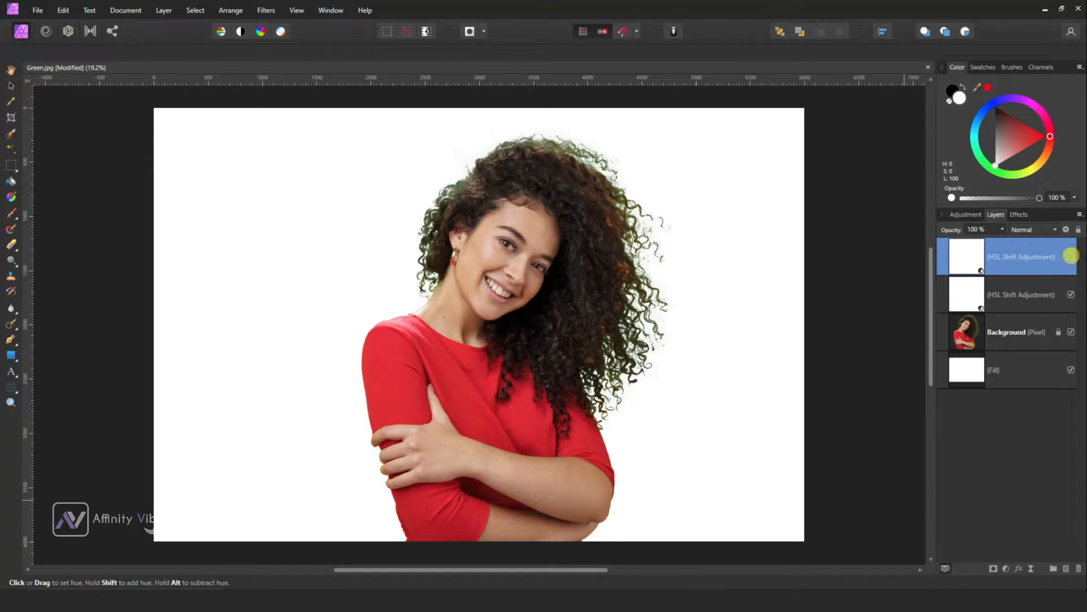
click(1071, 255)
key(ctrl+plus)
key(ctrl+plus)
key(ctrl+plus)
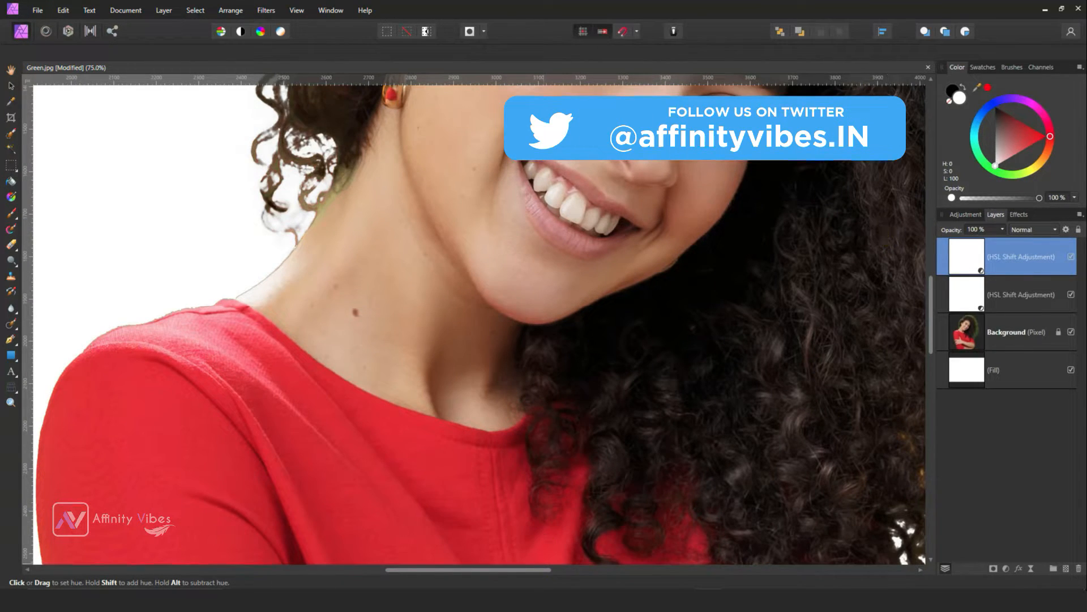
- Compare the curls beside the face with both HSL adjustments hidden and shown again
drag(528, 570, 649, 554)
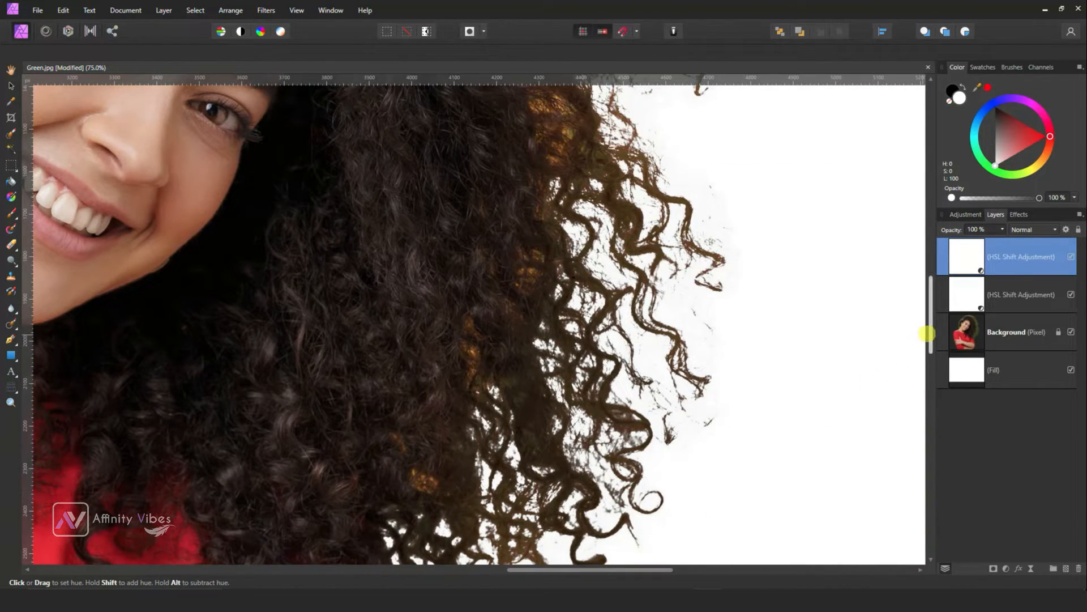
drag(930, 340, 932, 332)
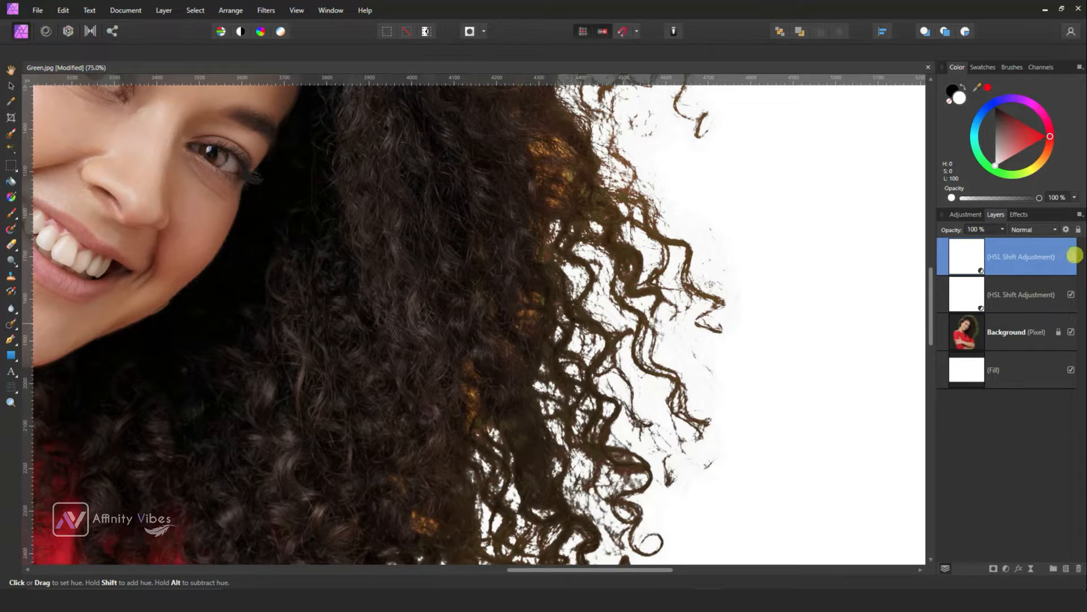
click(1072, 256)
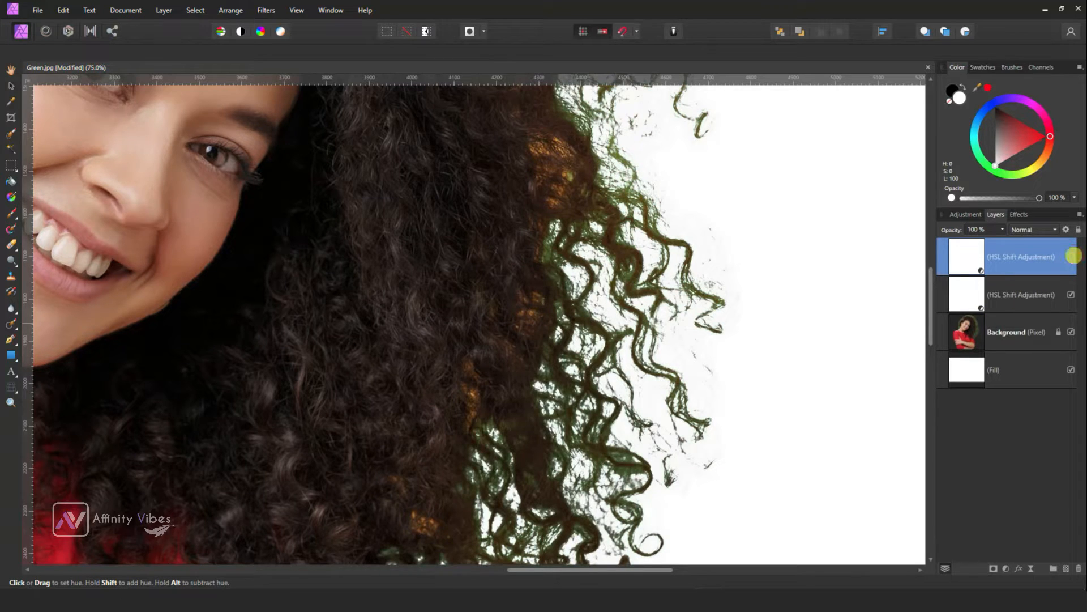
click(1071, 294)
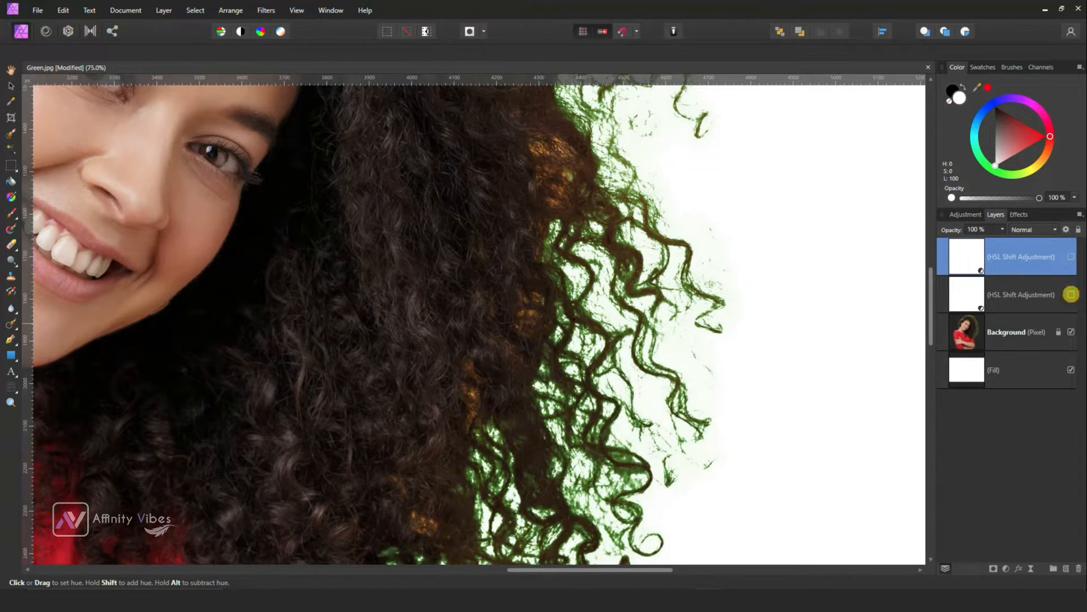
click(1071, 294)
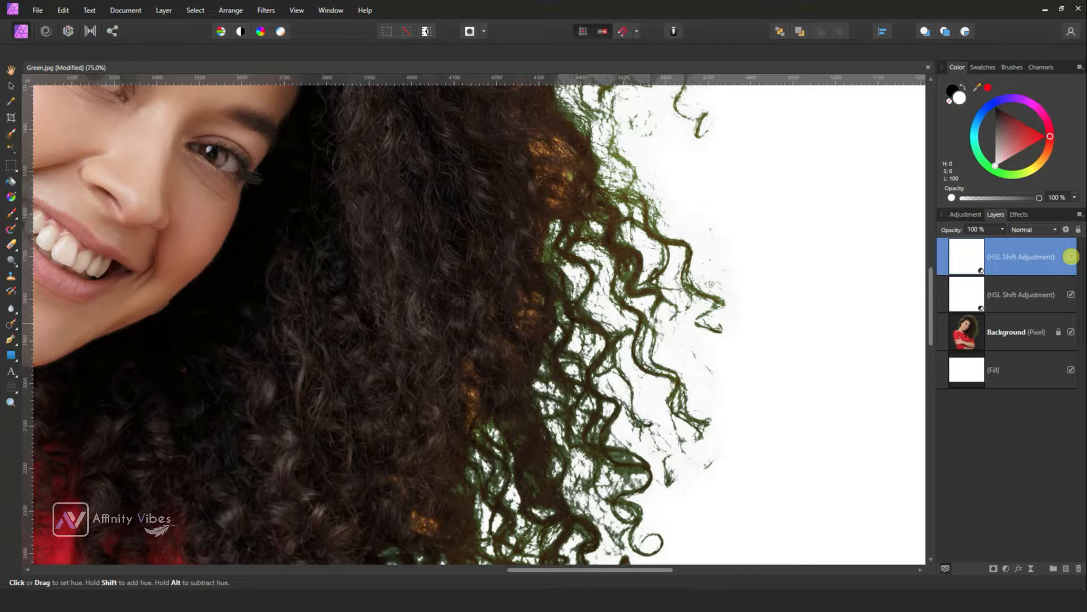
click(1071, 256)
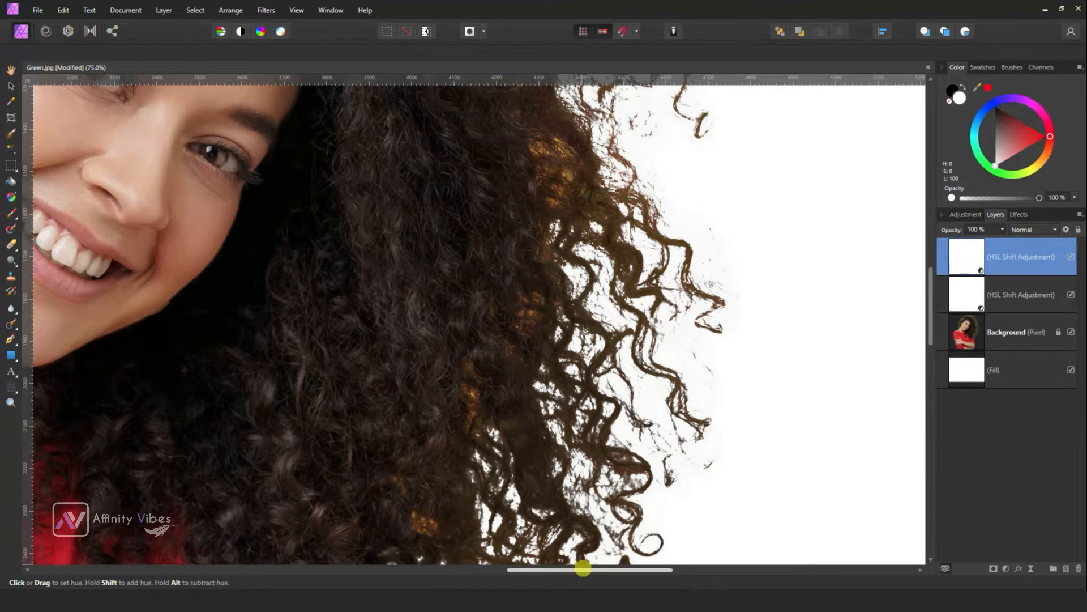
- Inspect the upper curls and face, switching both HSL adjustments off and back on one at a time
drag(582, 569, 555, 568)
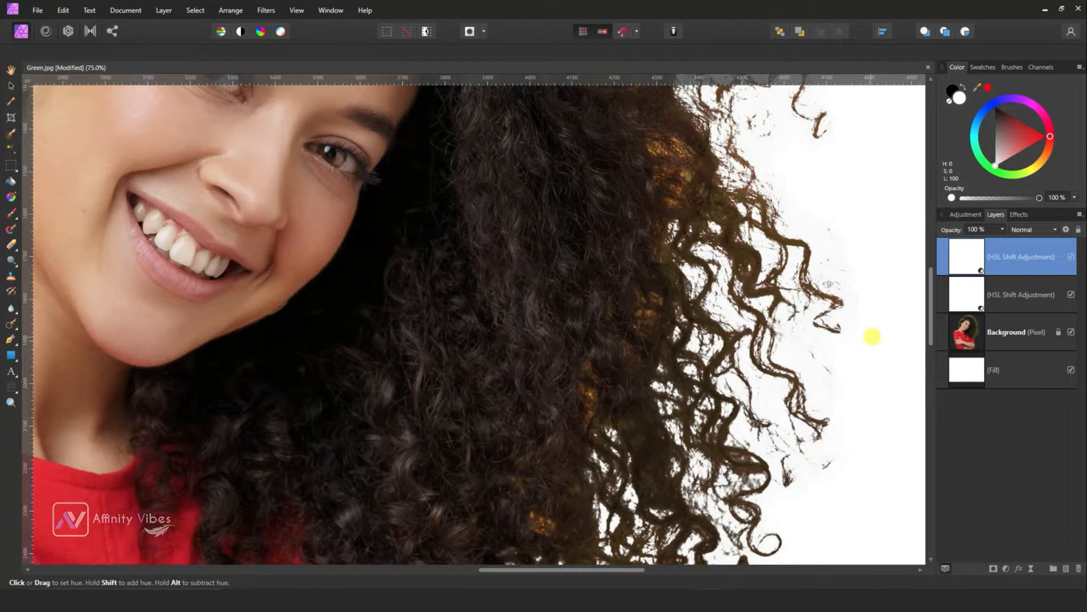
drag(933, 328, 934, 315)
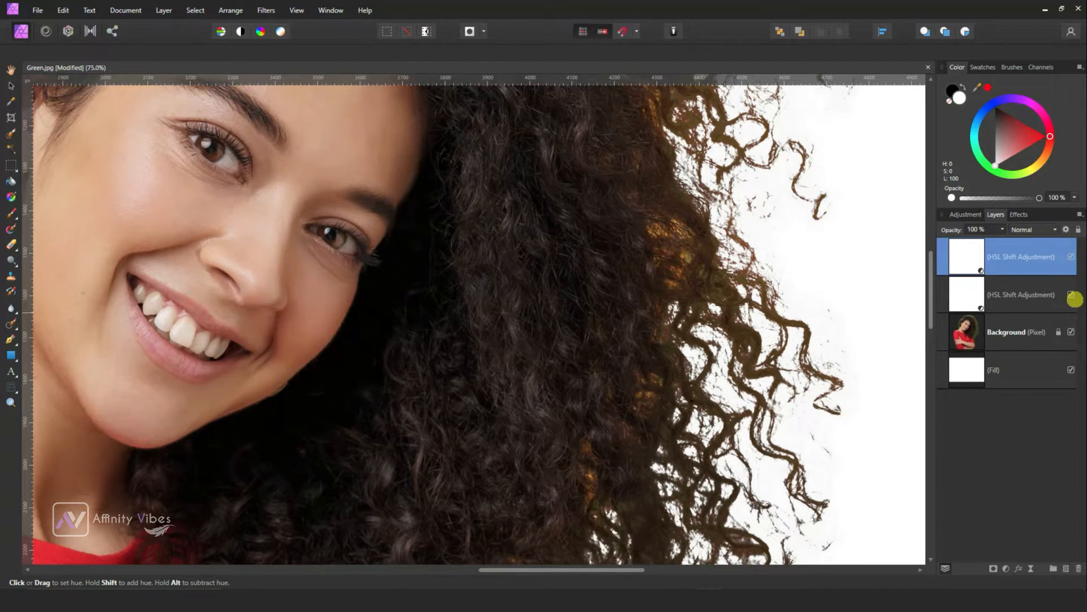
click(1071, 256)
click(1071, 294)
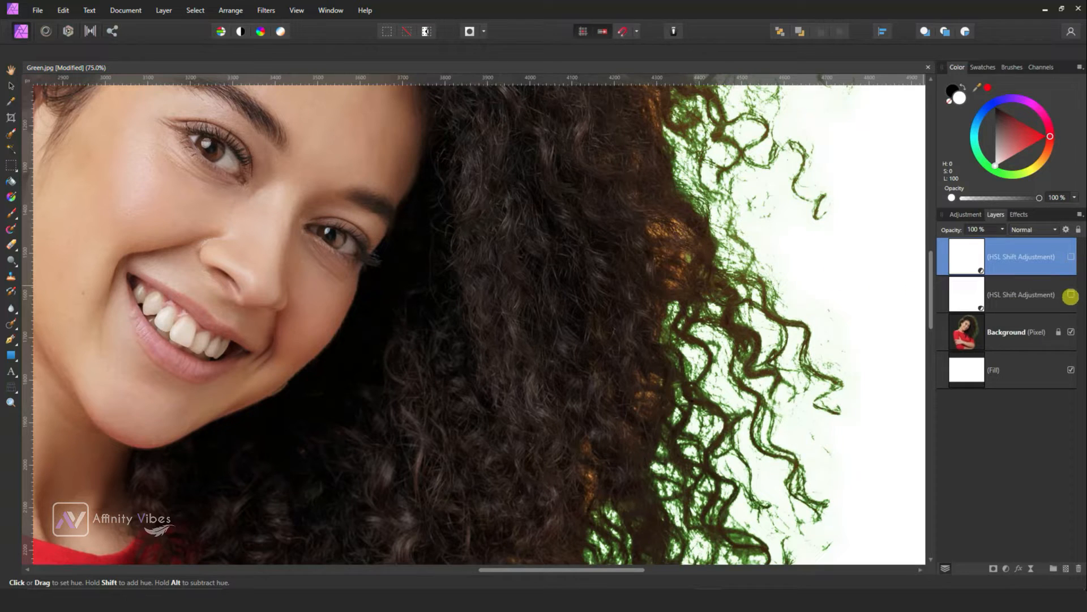
click(1071, 295)
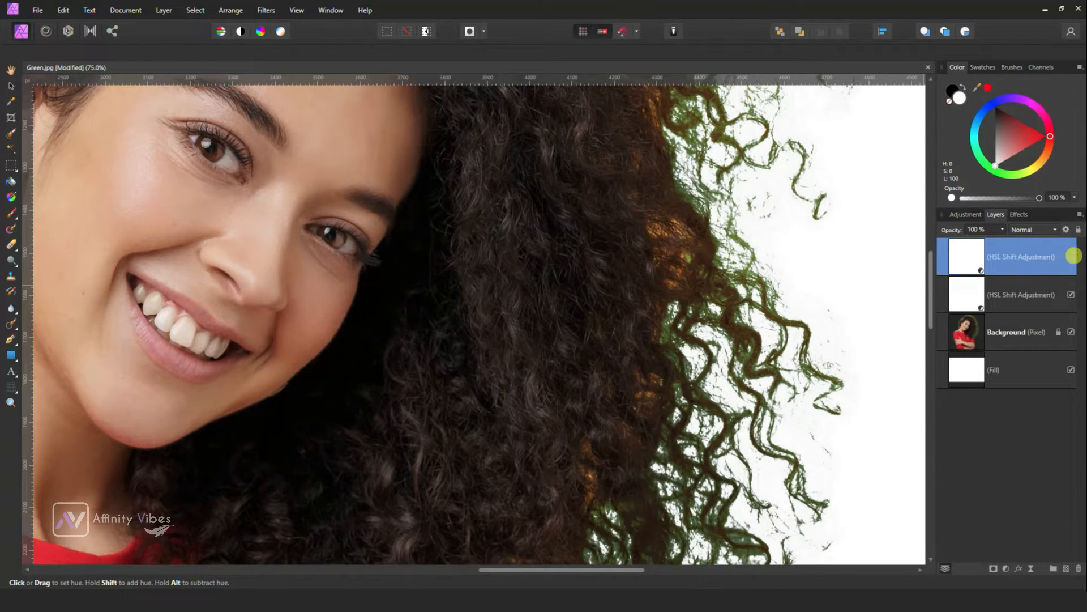
click(1072, 256)
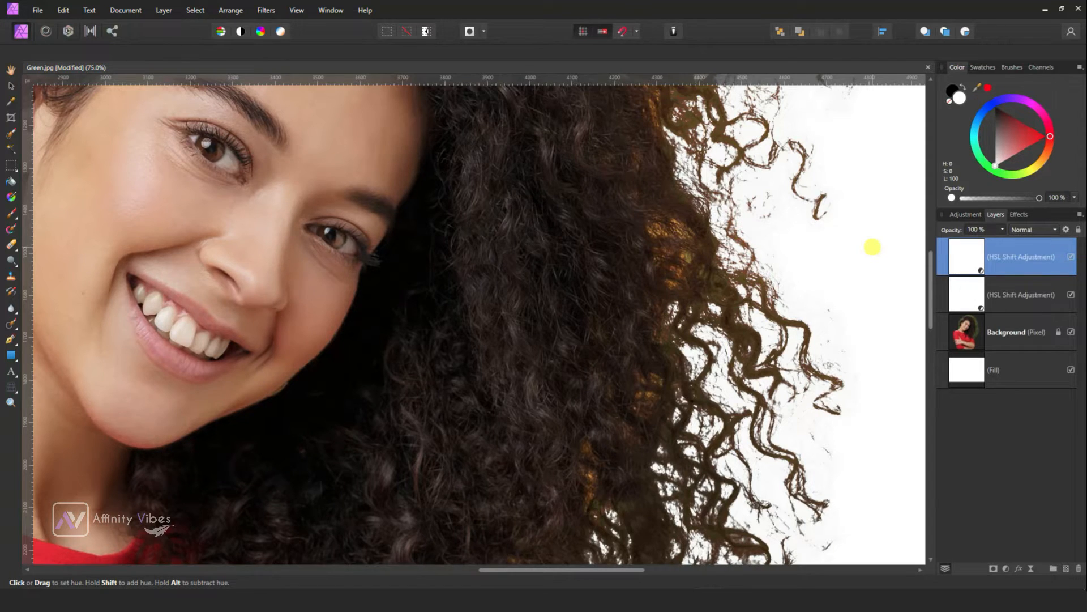
- Group the two HSL adjustment layers together
key(ctrl+0)
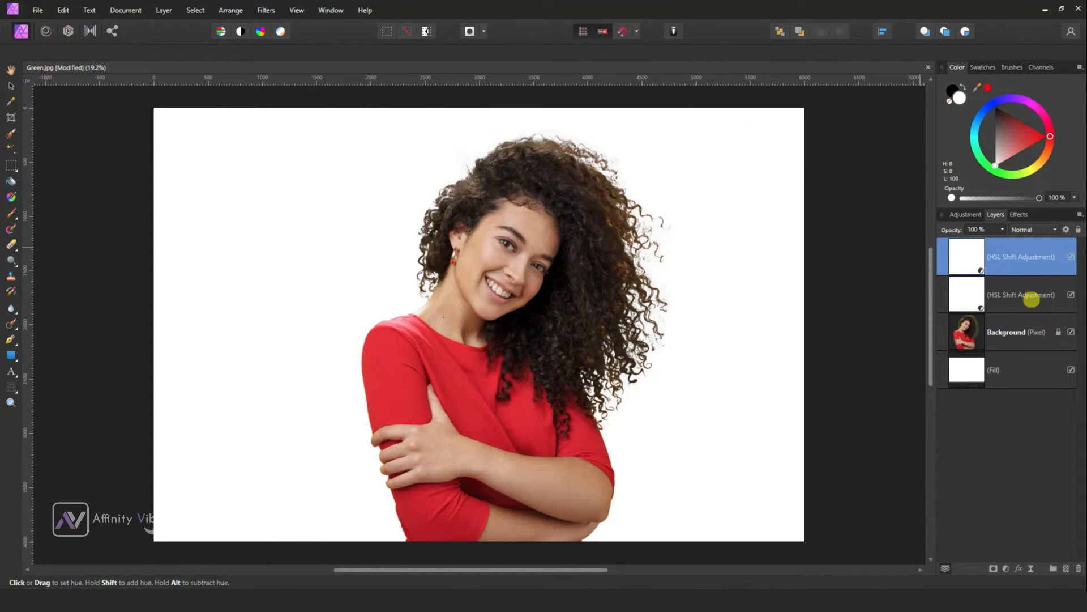
click(1031, 299)
shift+click(1034, 252)
key(ctrl+g)
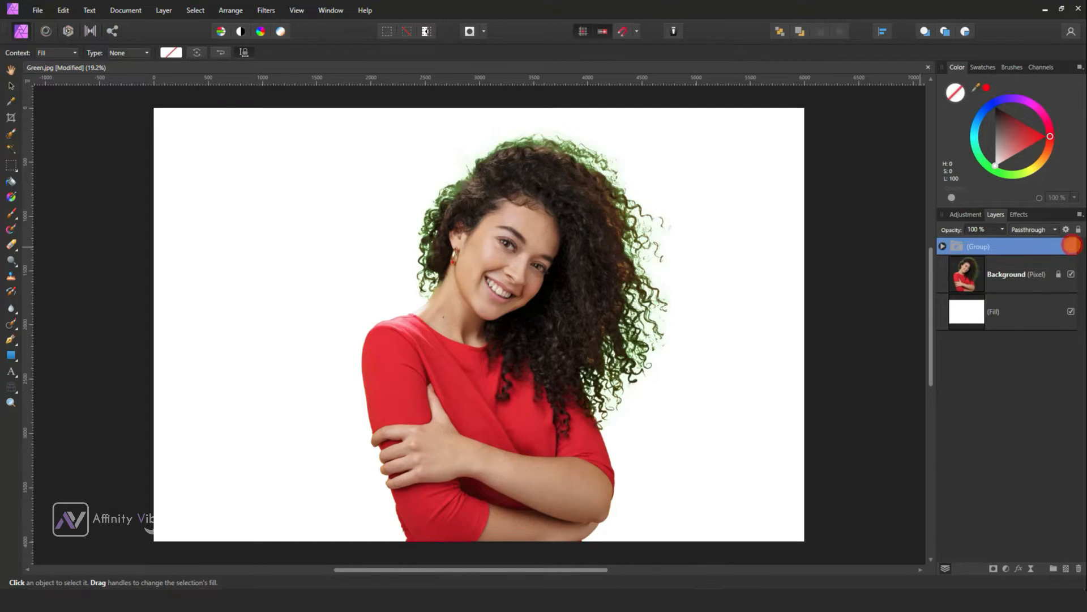
- Compare the whole portrait over white with the HSL adjustment group hidden and shown
click(1071, 246)
click(1071, 246)
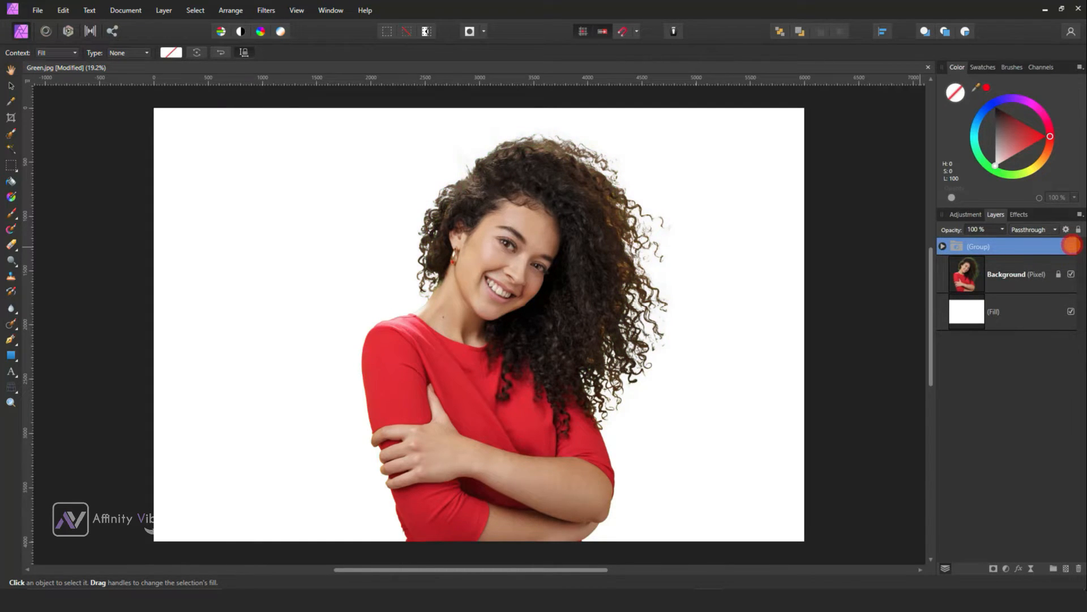
click(1071, 246)
click(1071, 245)
click(1071, 246)
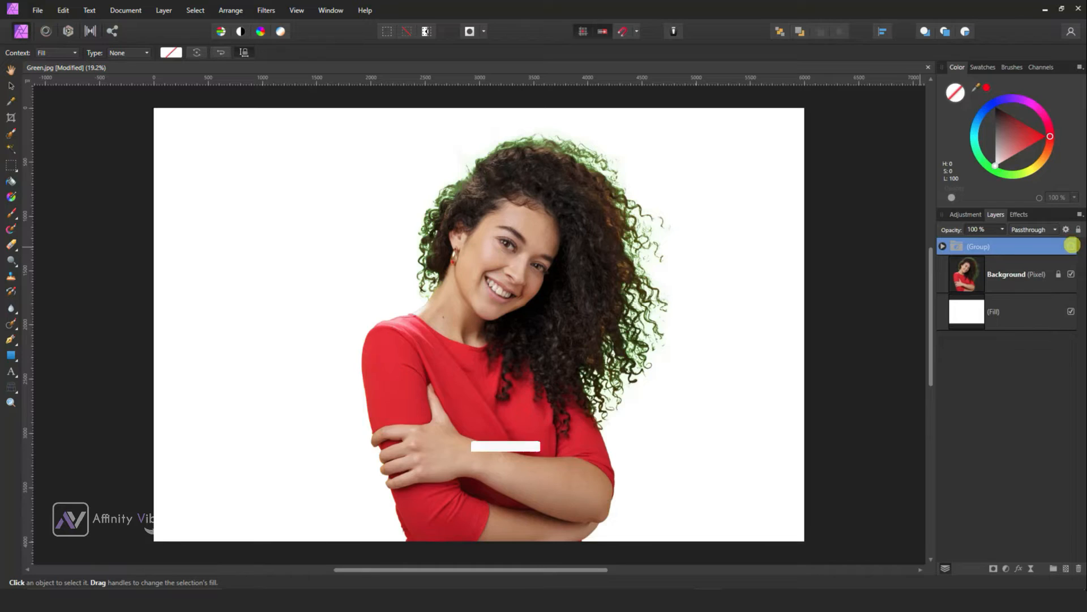
click(1071, 245)
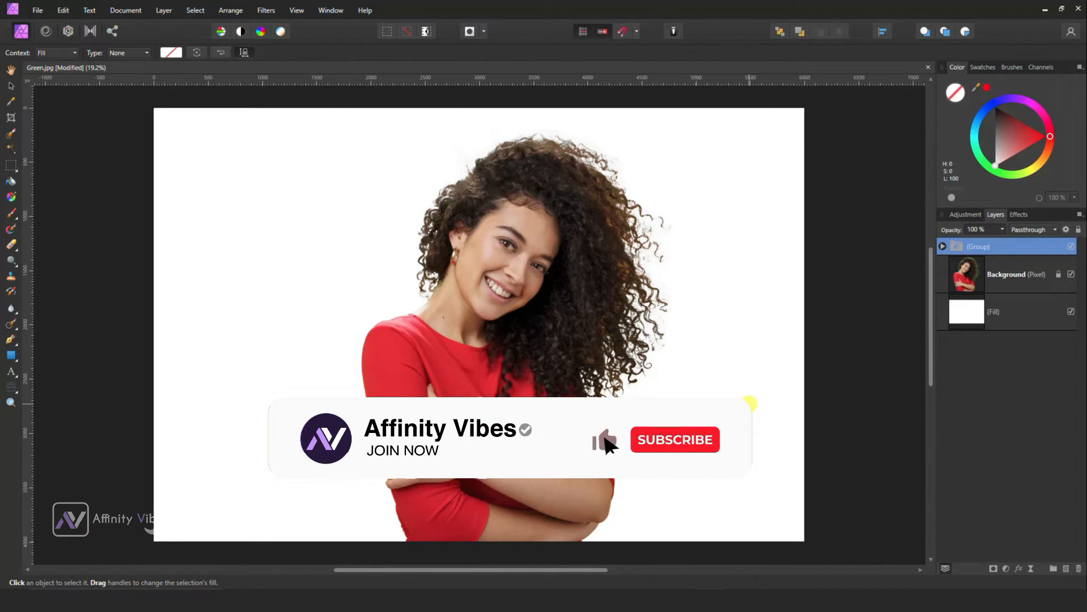
- Recolour the white fill layer behind the portrait, trying light blue before pink #E46D9F
click(988, 315)
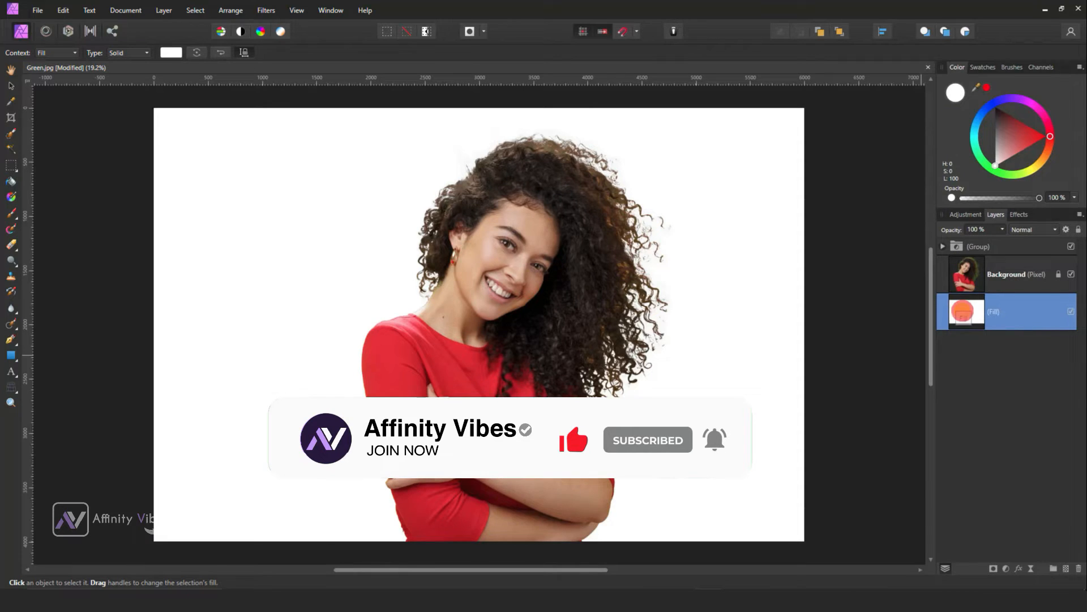
double_click(956, 92)
drag(779, 121, 878, 103)
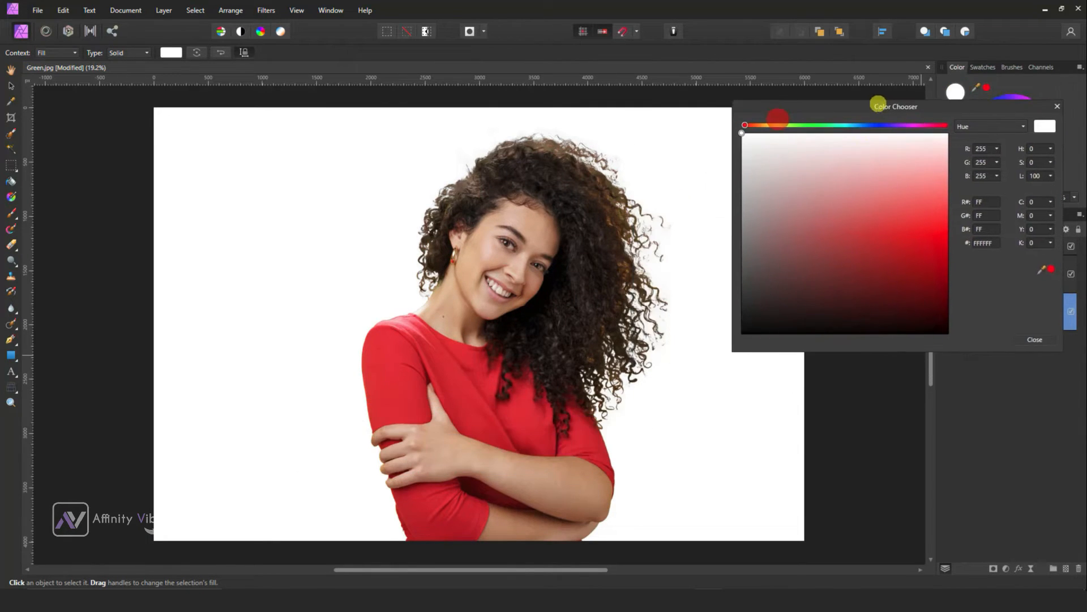
click(857, 189)
drag(873, 212, 889, 211)
mouse_move(887, 109)
mouse_down()
mouse_move(845, 127)
mouse_move(713, 251)
mouse_up()
mouse_move(748, 410)
mouse_down()
mouse_move(709, 427)
mouse_move(599, 323)
mouse_move(709, 256)
mouse_move(769, 277)
mouse_move(718, 276)
mouse_up()
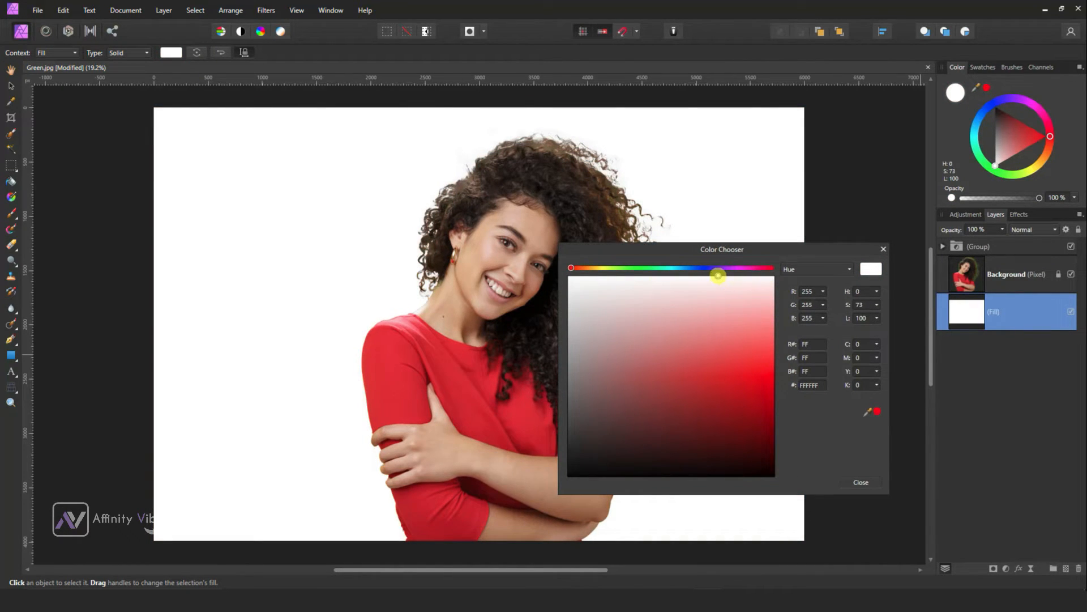
drag(571, 266, 679, 268)
drag(694, 323, 711, 343)
drag(679, 268, 757, 268)
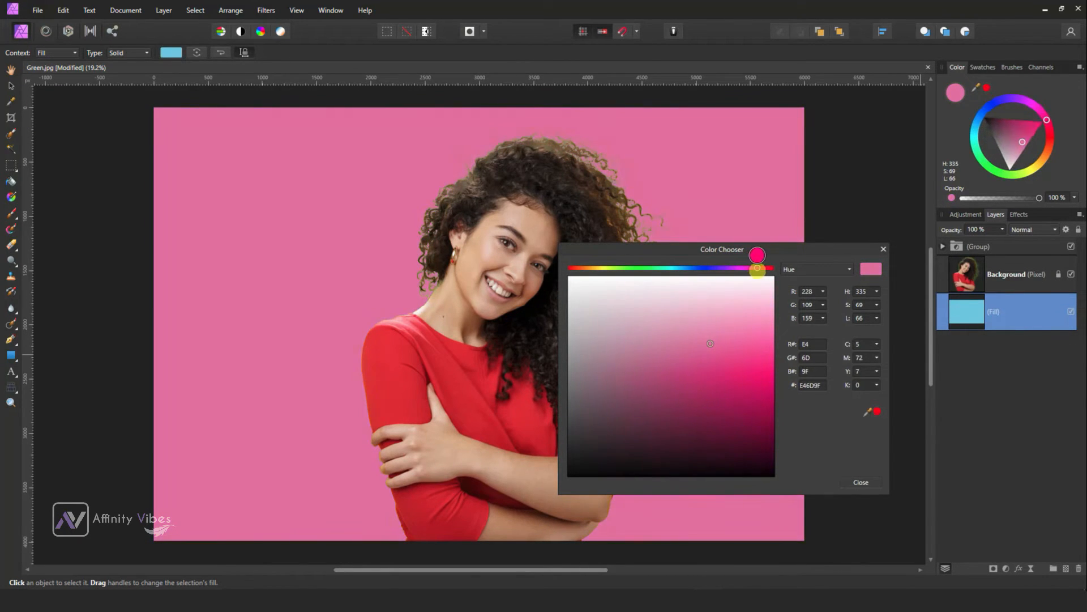
- Try a darker shade and a green hue such as #2D7760 for the fill behind the portrait
mouse_move(722, 351)
mouse_down()
mouse_move(725, 400)
mouse_move(660, 411)
mouse_up()
mouse_move(760, 268)
mouse_down()
mouse_move(772, 268)
mouse_move(661, 268)
mouse_up()
click(678, 374)
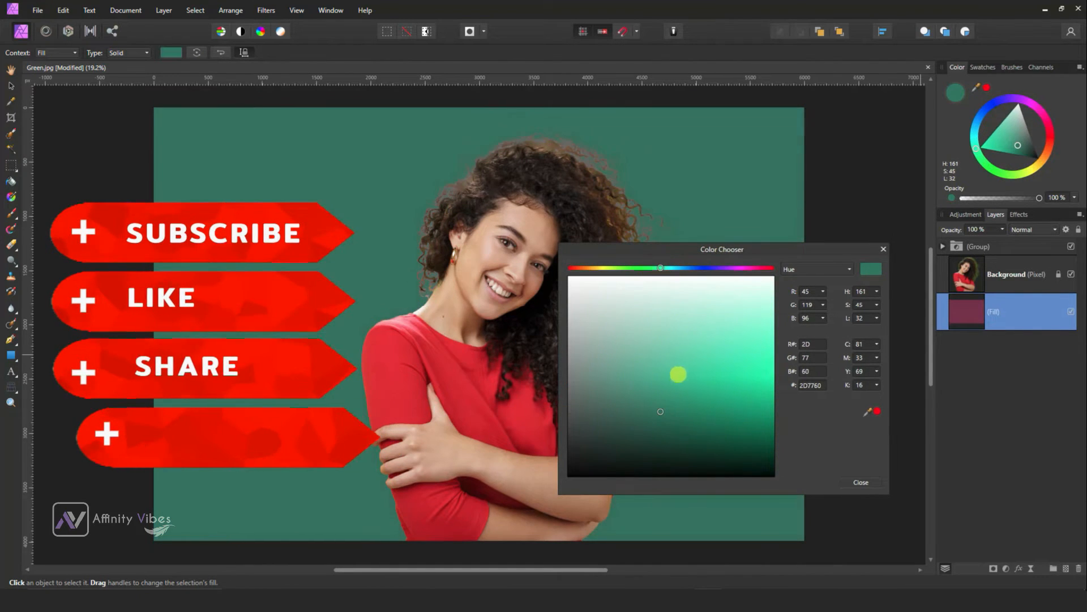
- Shift the fill to a yellow hue, test a few paler shades, and settle on #DCD35B
drag(661, 268, 856, 242)
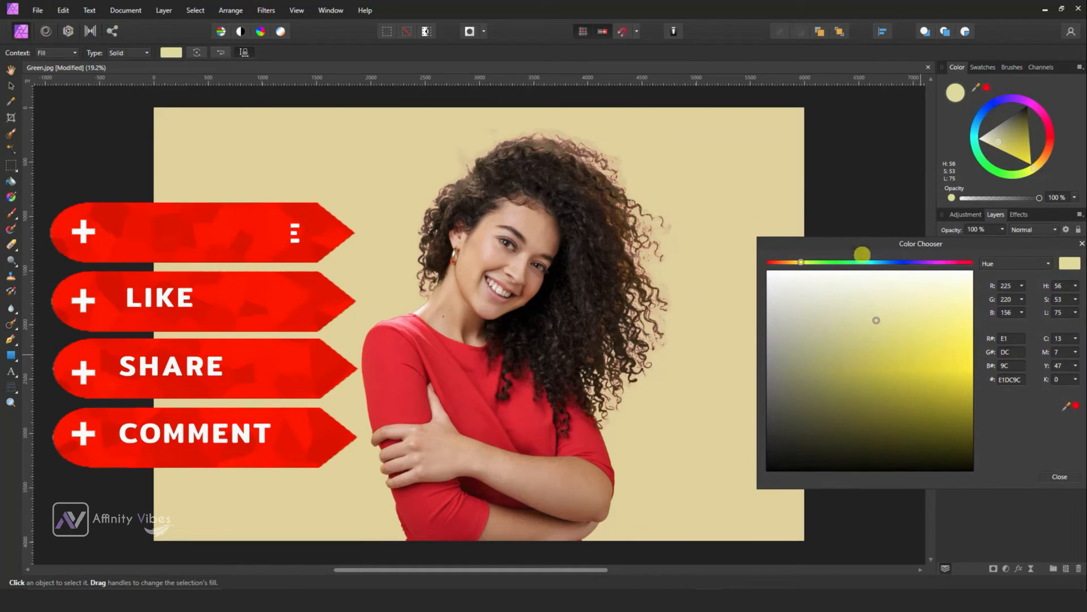
click(870, 338)
drag(871, 338, 814, 296)
click(828, 321)
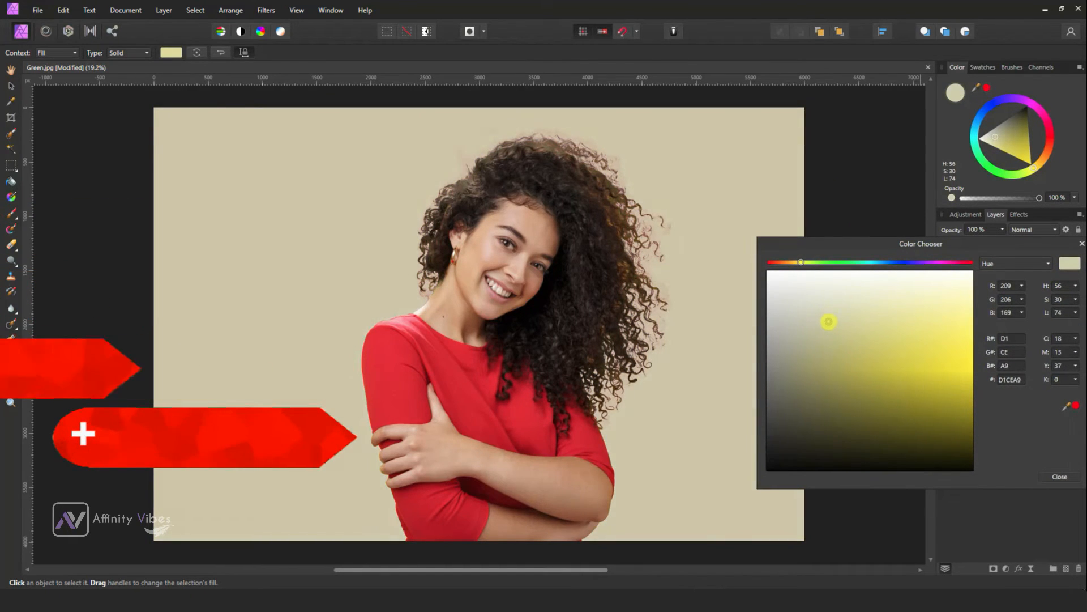
click(846, 306)
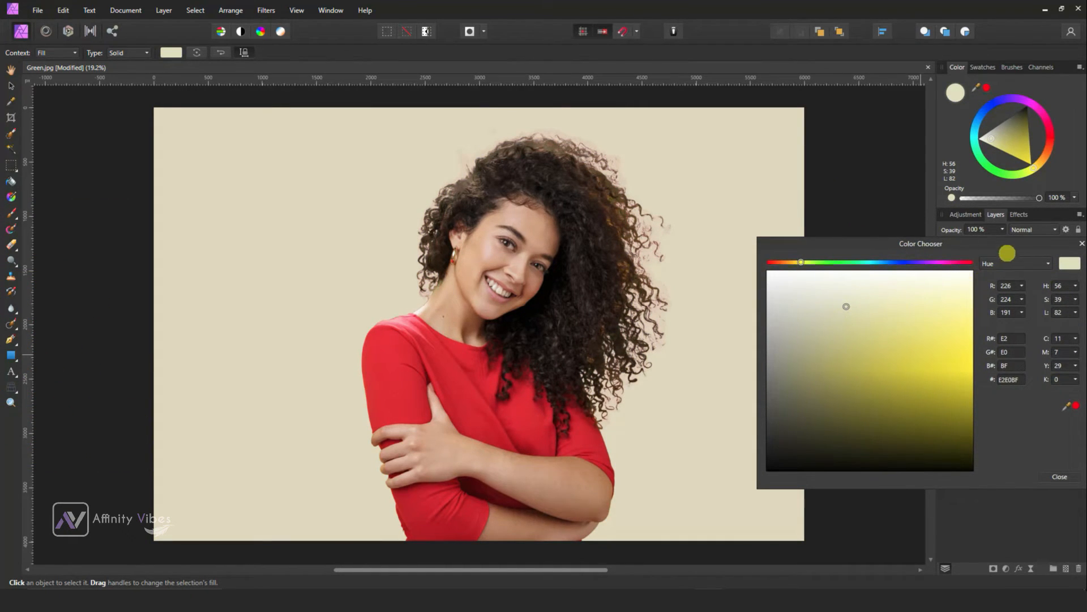
mouse_move(865, 339)
mouse_down()
mouse_move(876, 325)
mouse_move(900, 349)
mouse_up()
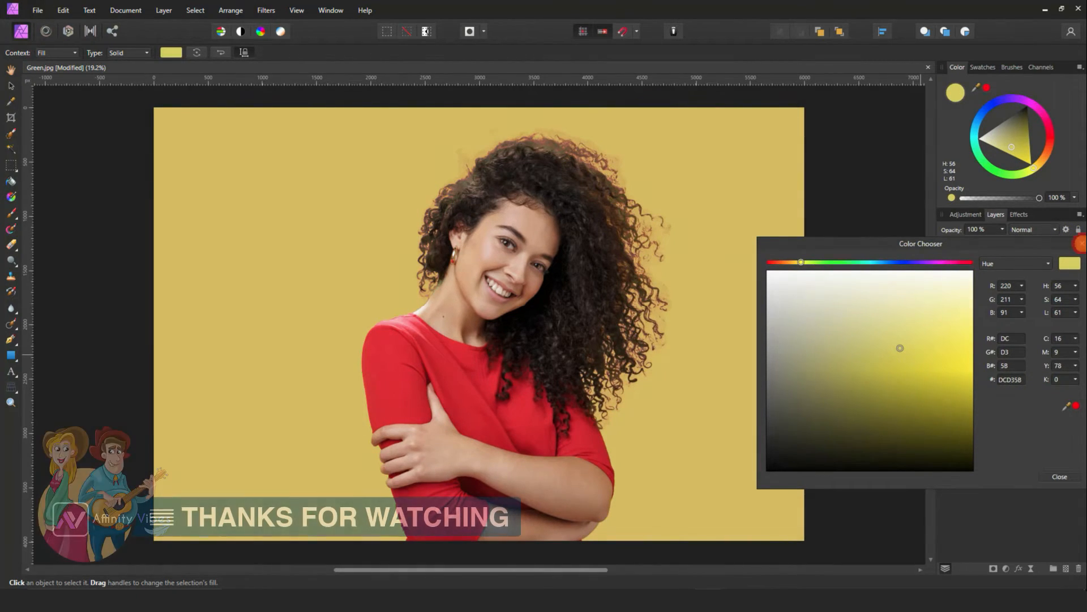
click(1082, 243)
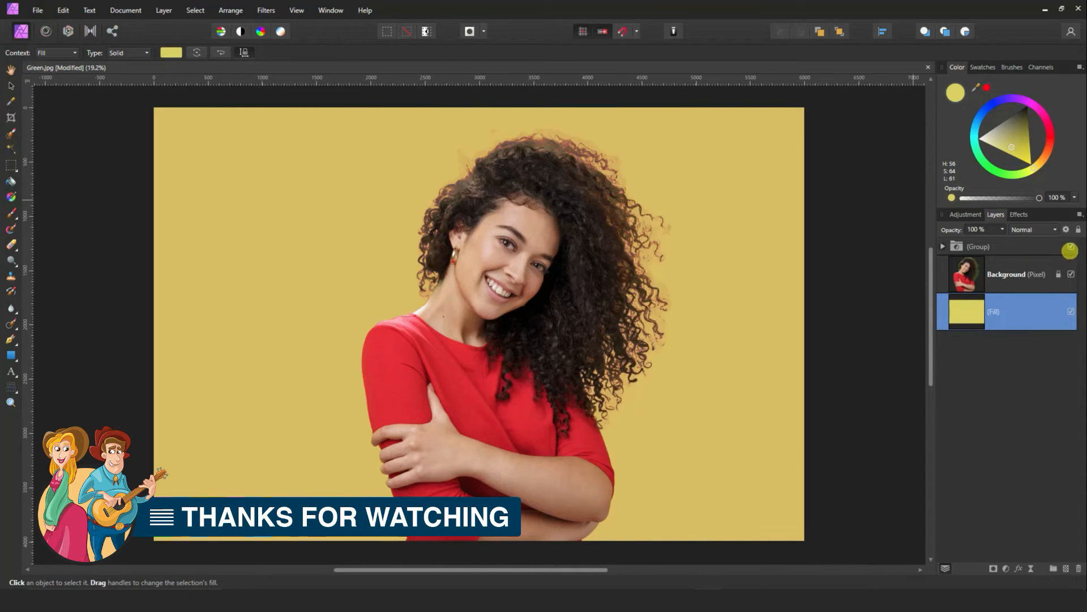
- Compare the hair edges against the yellow background with the HSL adjustment group hidden and shown
click(1071, 246)
click(1071, 246)
right_click(1005, 246)
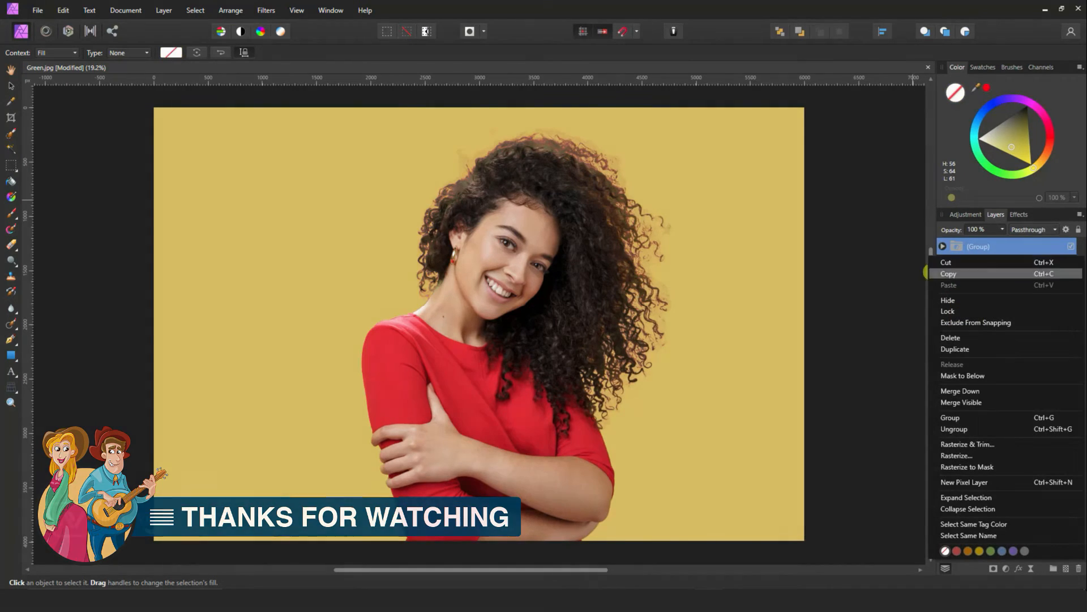
click(897, 299)
click(1071, 246)
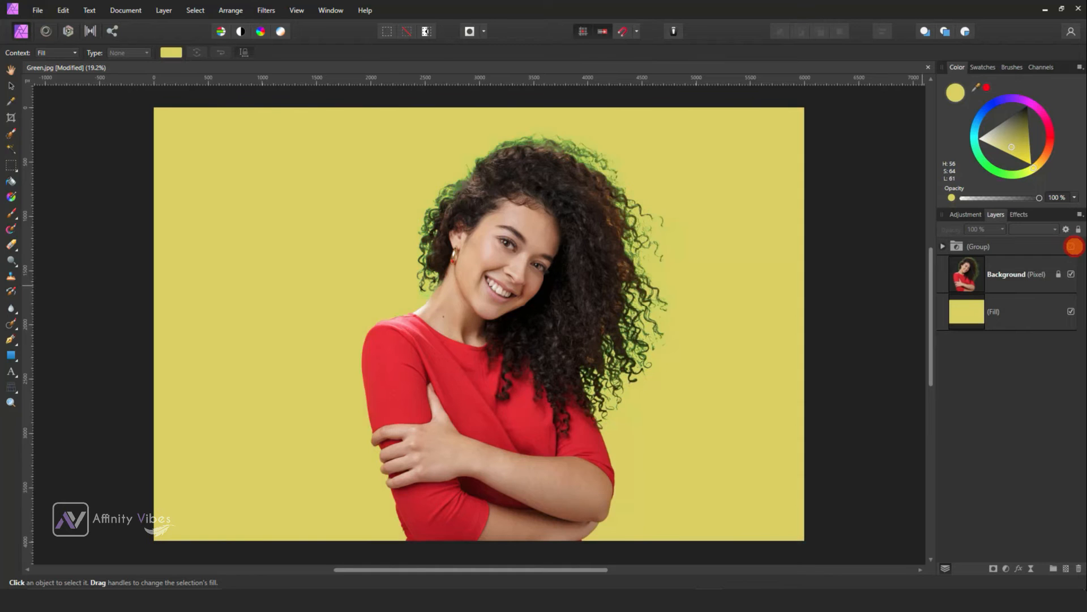
click(1071, 246)
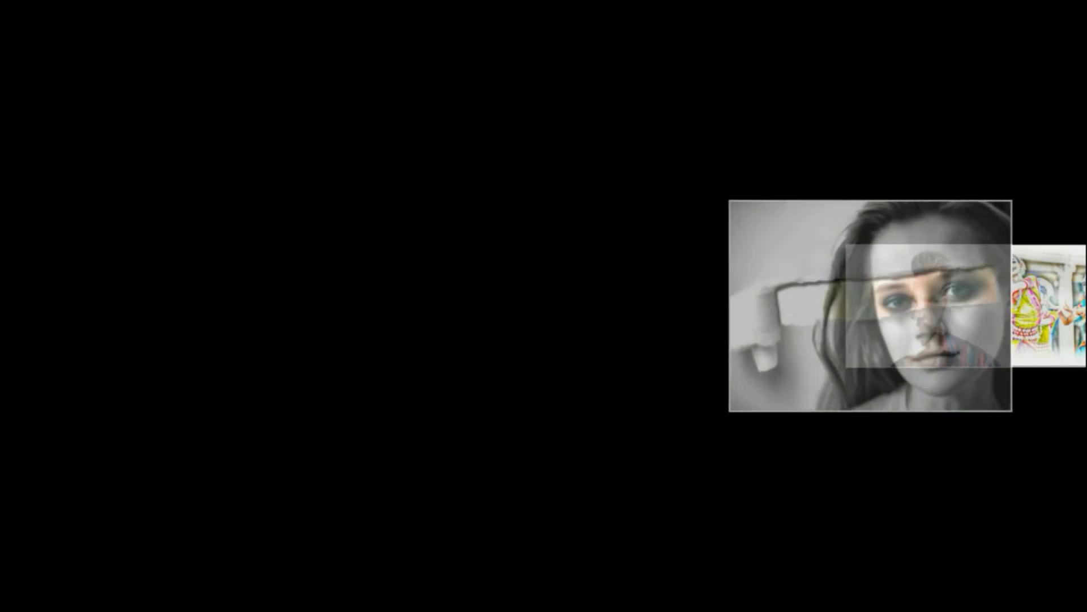